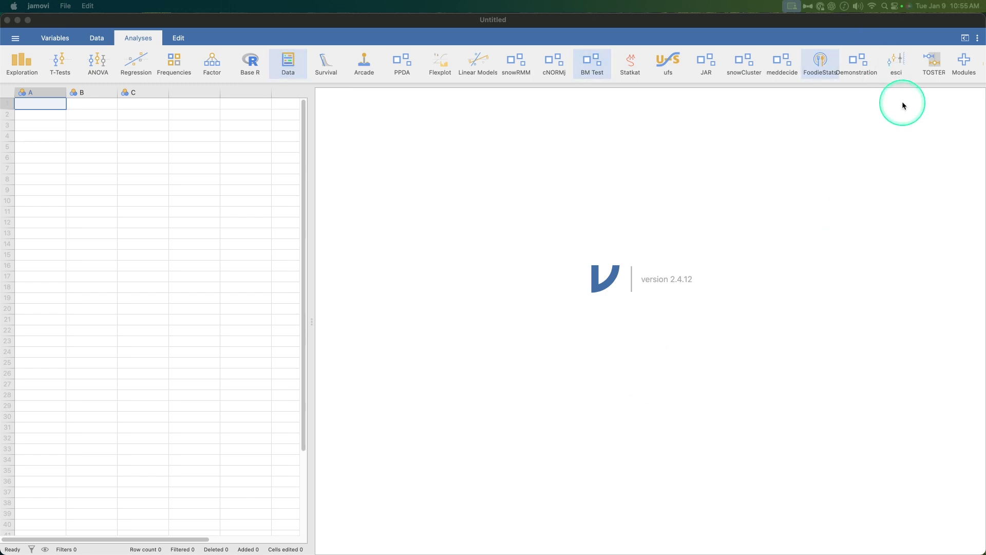
- Search the module library's Available list for 'jtran' to confirm jTransform is installed
click(963, 65)
click(963, 64)
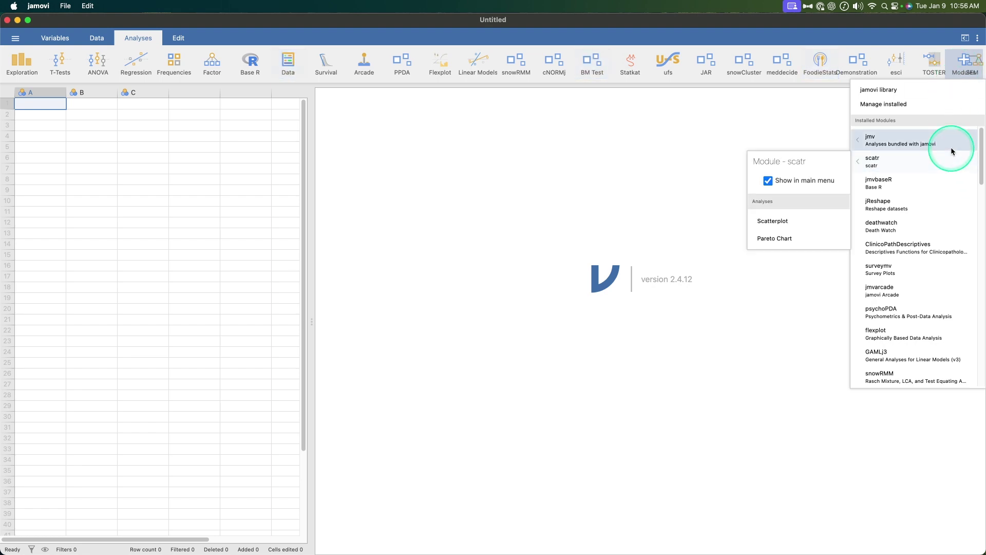
click(956, 103)
click(489, 125)
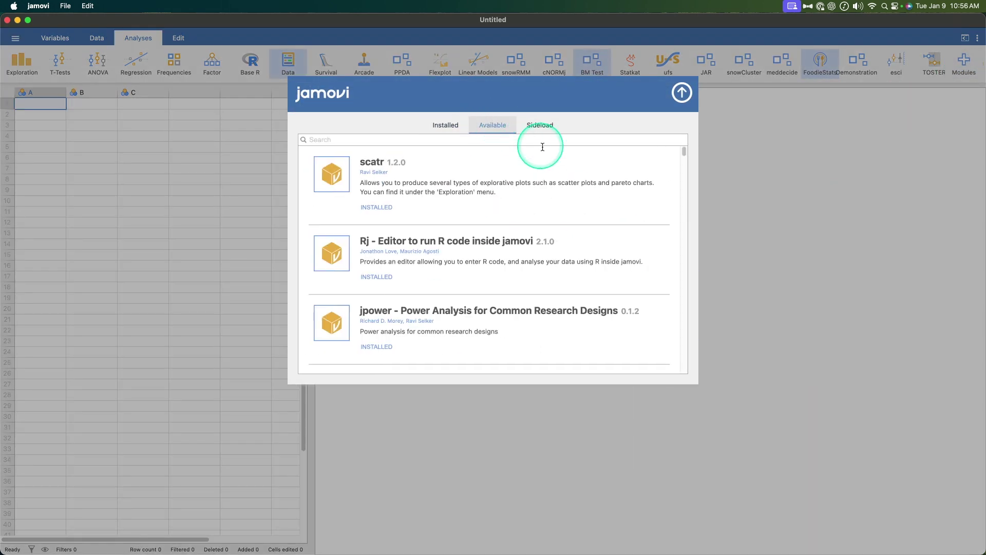
click(534, 139)
text(j)
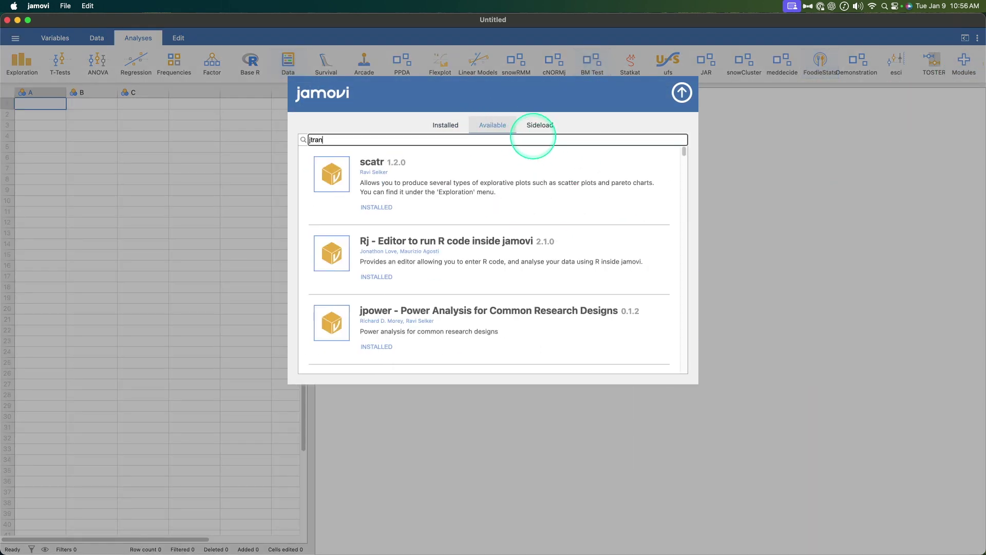
text(tran)
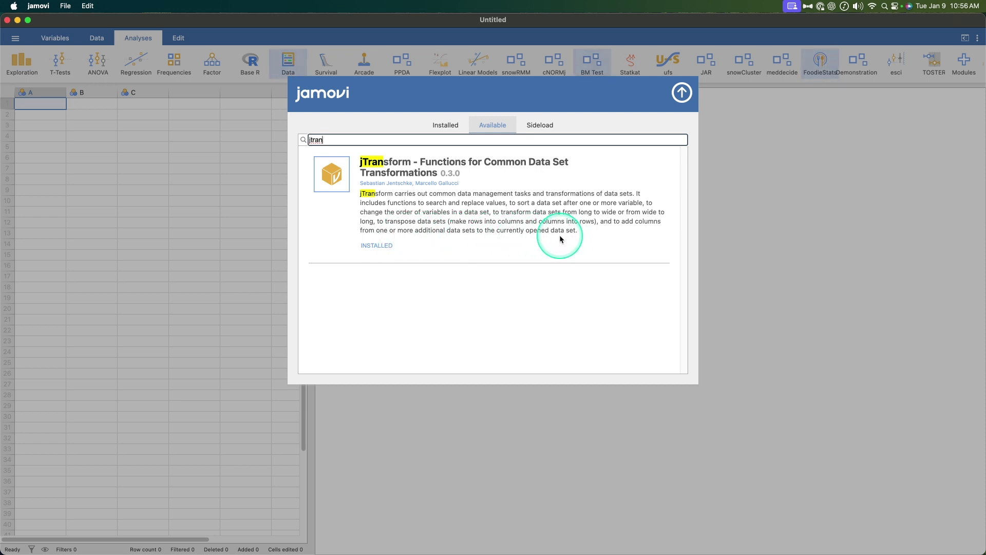
- Close the library, browse the installed modules, then show the Data menu's jTransform tools
click(681, 94)
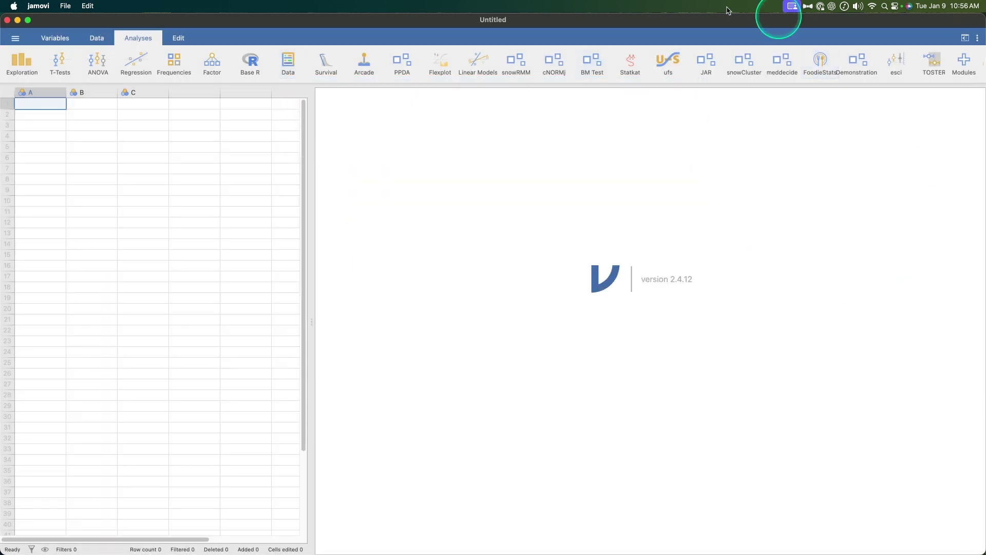
click(951, 66)
scroll(930, 256, down, 3)
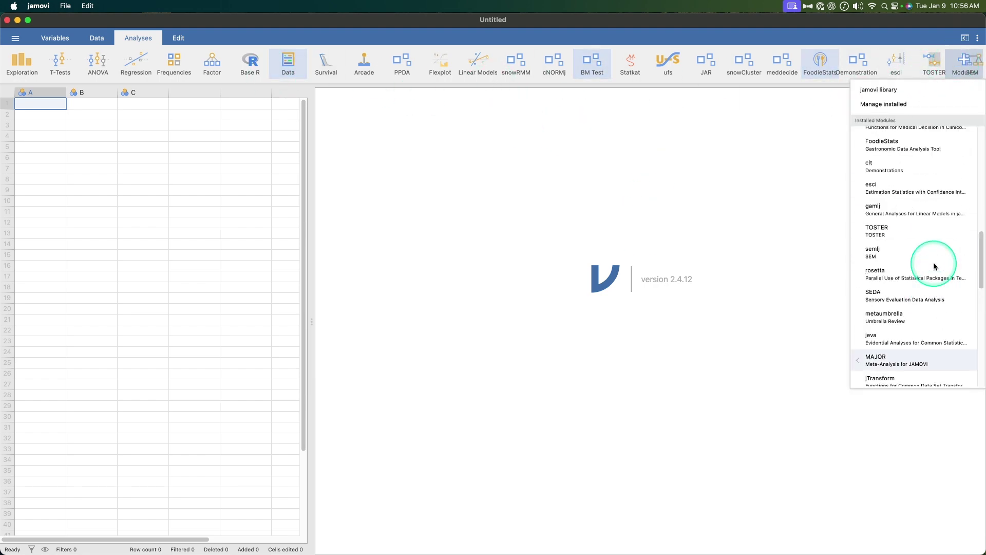
scroll(934, 262, down, 2)
scroll(934, 260, up, 2)
mouse_move(901, 199)
scroll(901, 199, up, 2)
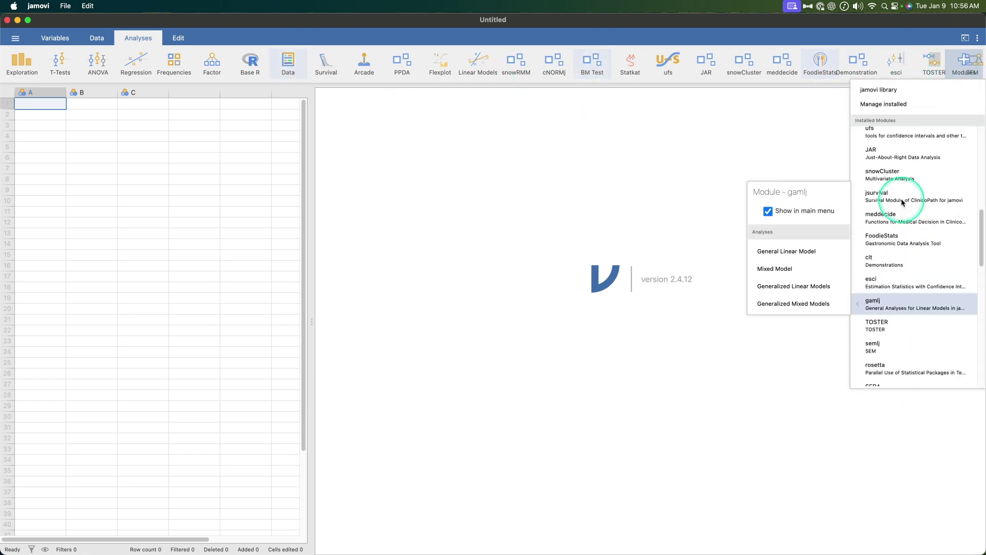
scroll(903, 202, up, 3)
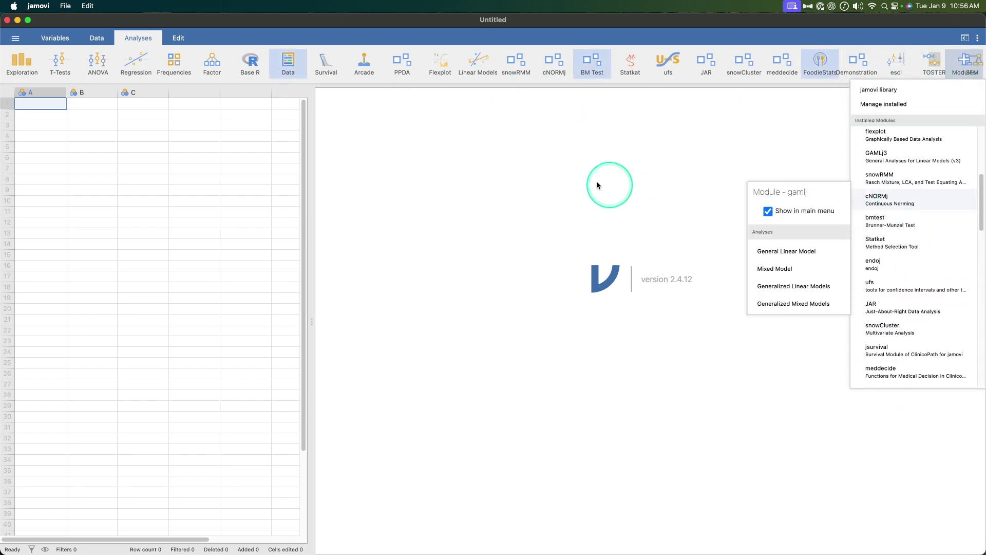
click(301, 82)
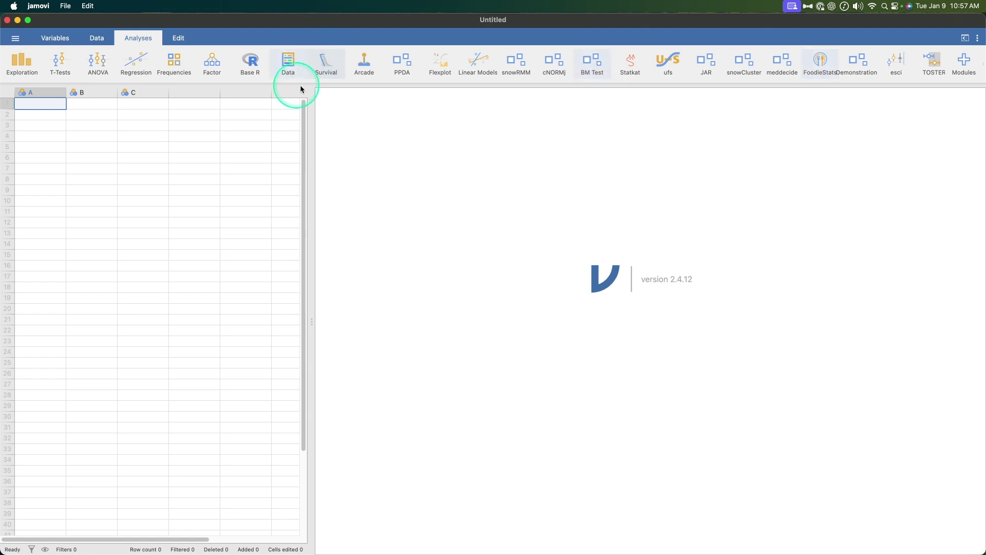
click(287, 62)
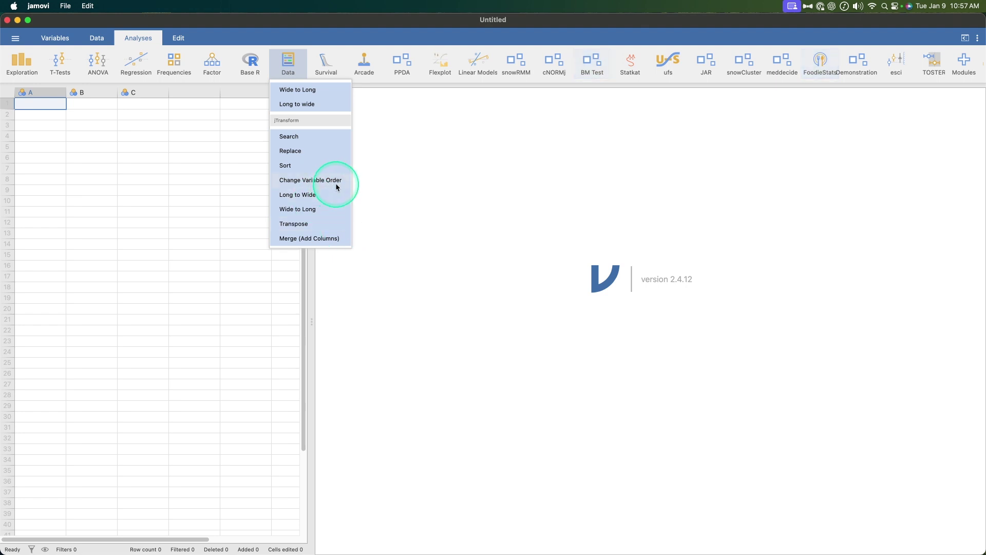
- Load Bugs (Ryan, Wilde & Crist, 2013) from the Data Library and scroll across its columns
click(609, 210)
click(11, 39)
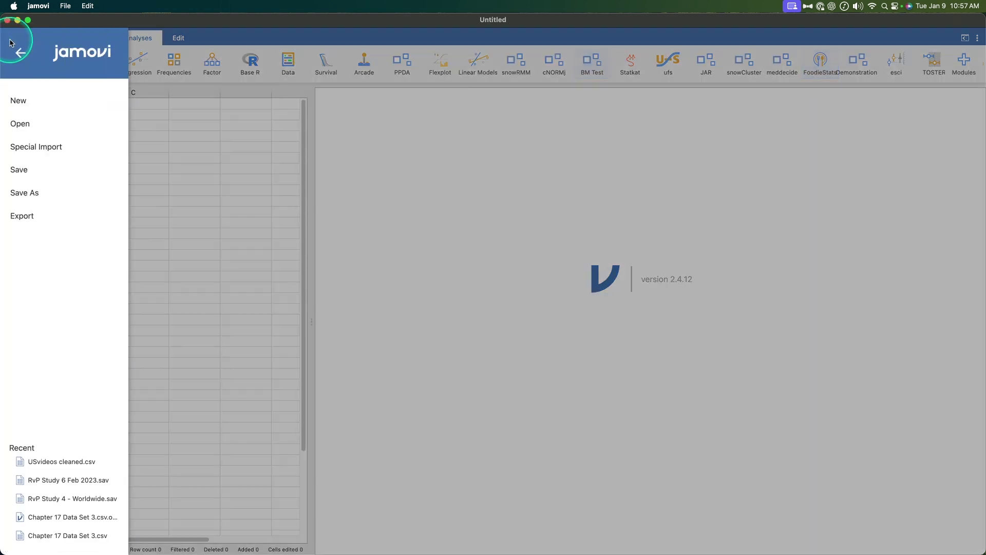
click(44, 130)
click(325, 291)
scroll(318, 296, down, 10)
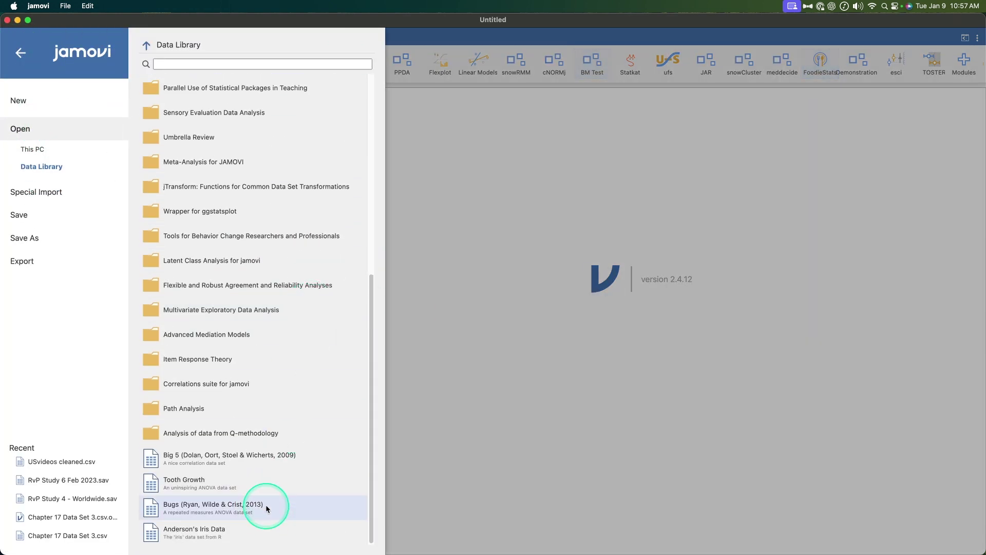
click(266, 505)
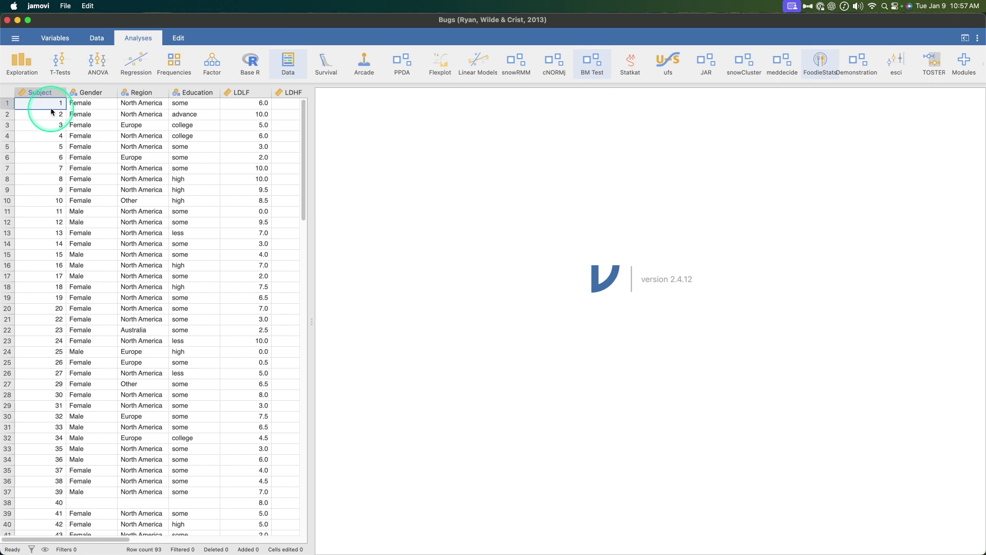
scroll(185, 152, right, 5)
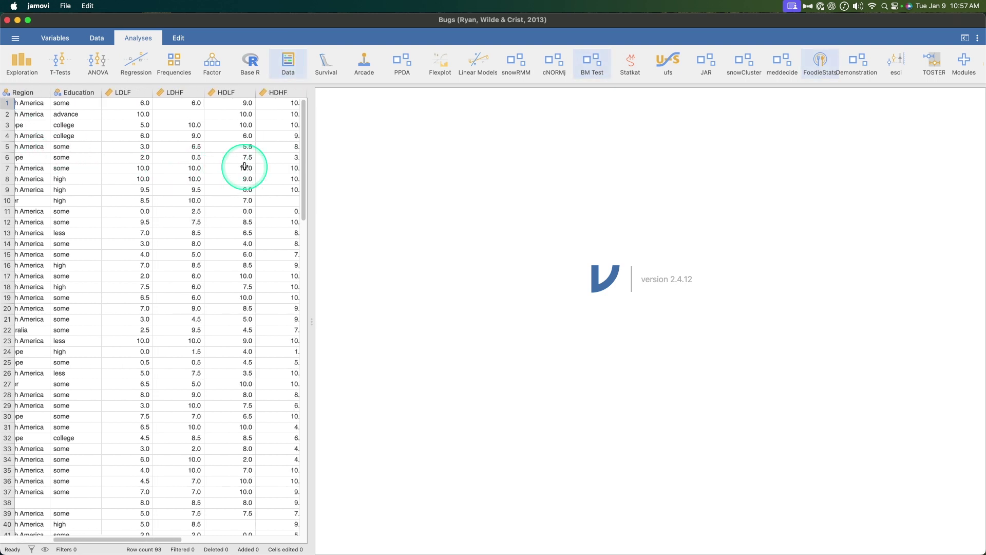
scroll(212, 153, right, 5)
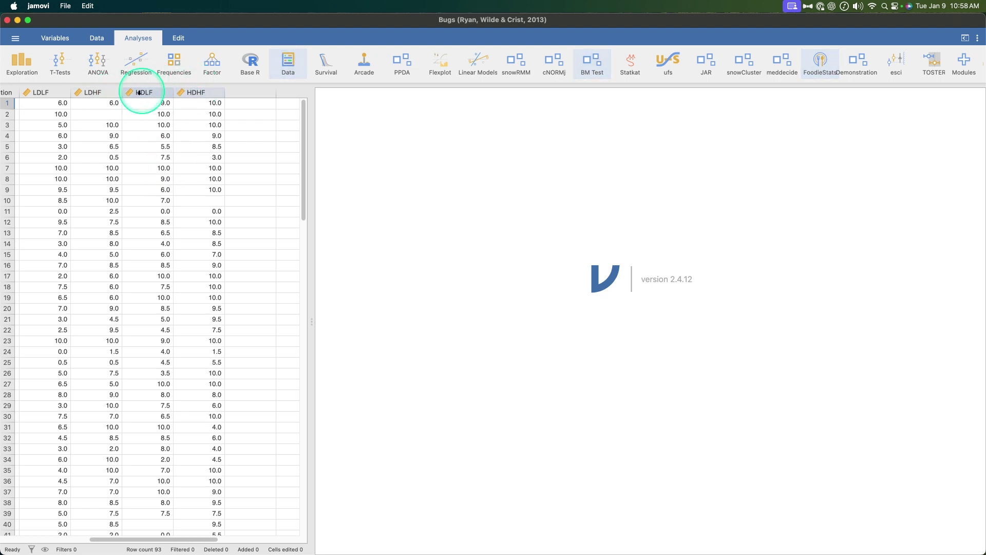
scroll(225, 226, left, 5)
scroll(225, 226, left, 2)
scroll(224, 226, right, 4)
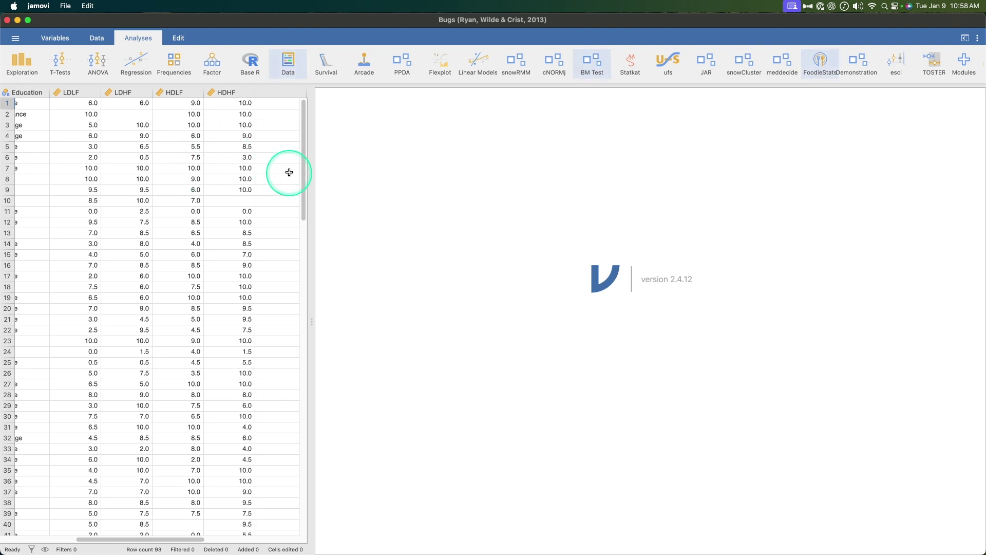
- Start a jTransform Search for the term 'advance' with the inclusion options expanded
click(287, 67)
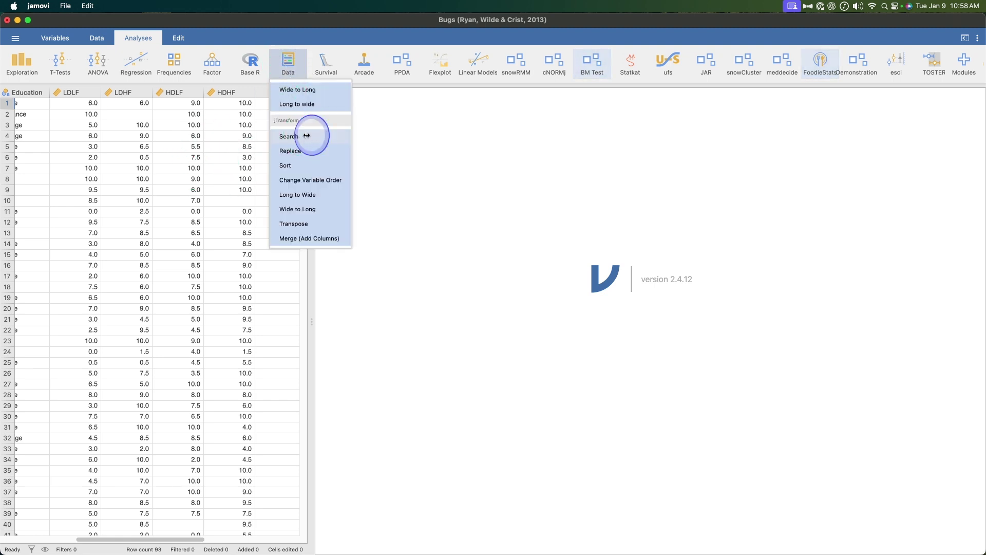
click(288, 136)
click(100, 154)
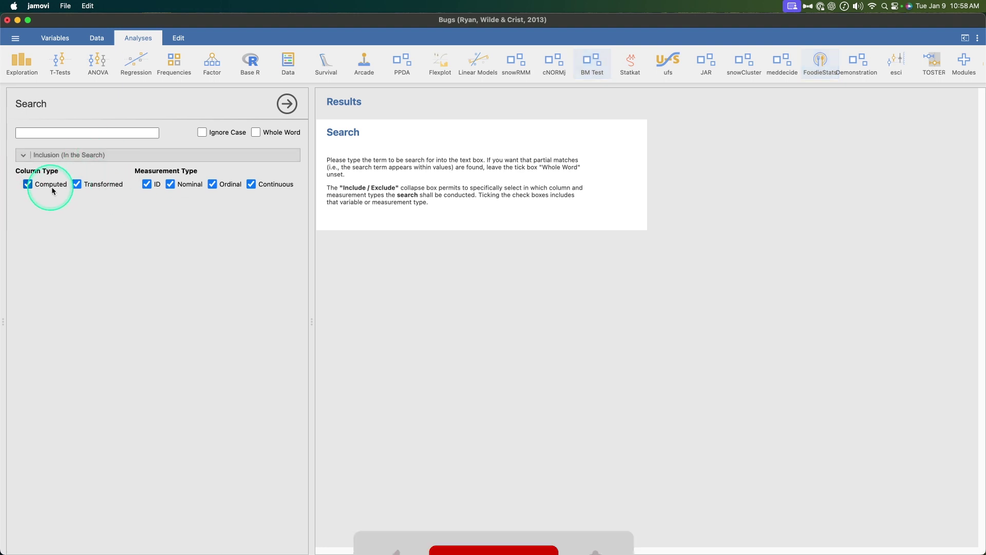
click(95, 136)
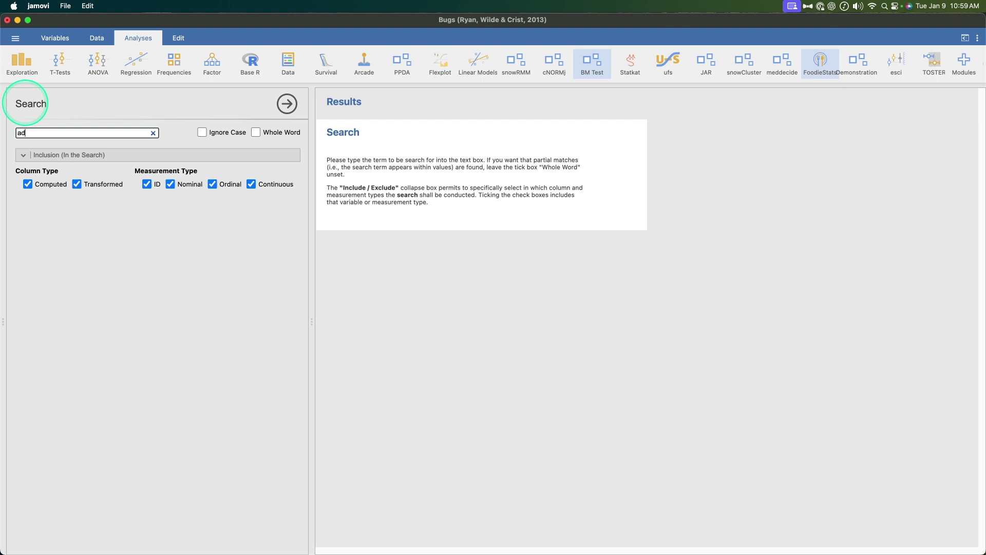
text(vance)
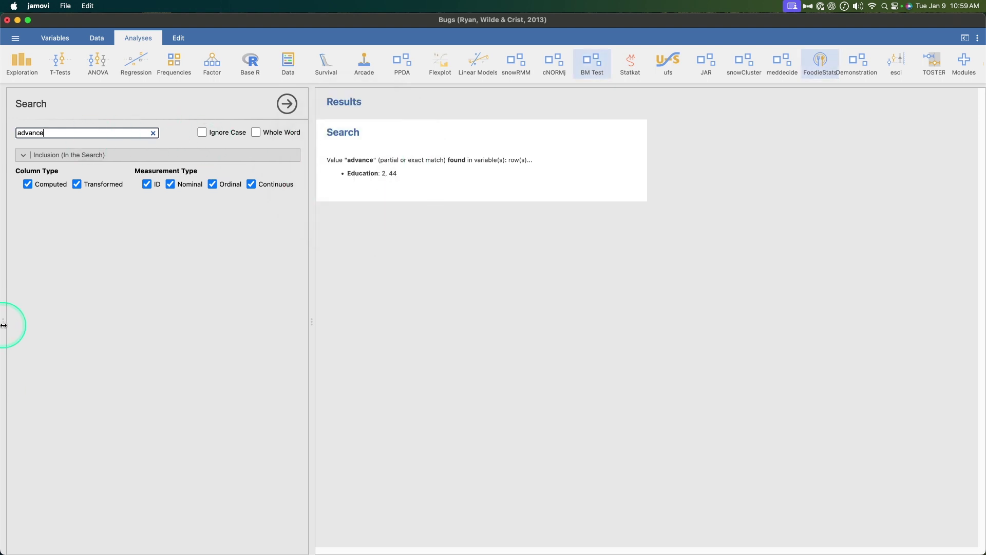
- Widen the spreadsheet beside the search panel and check 'advance' in Education row 2
drag(2, 320, 256, 344)
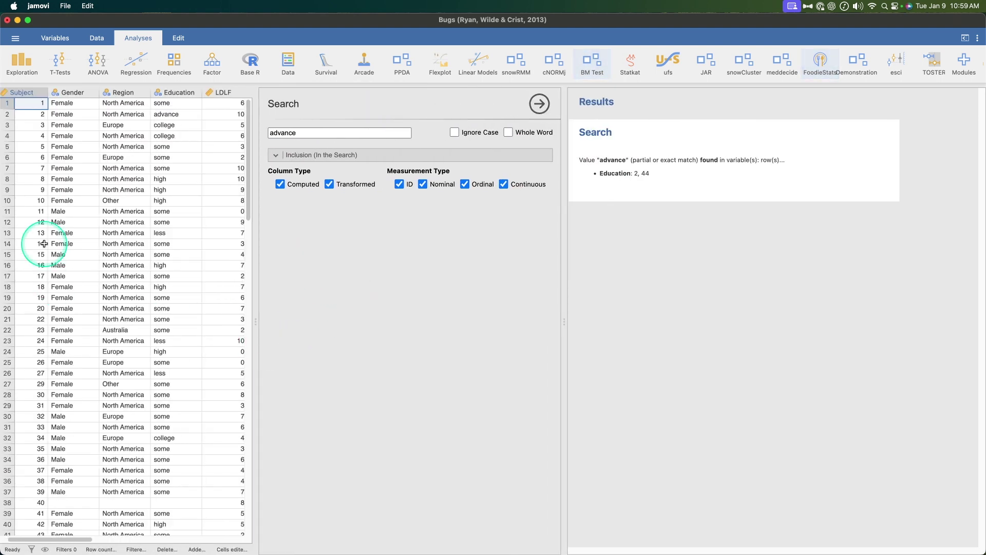
click(165, 114)
scroll(190, 253, down, 3)
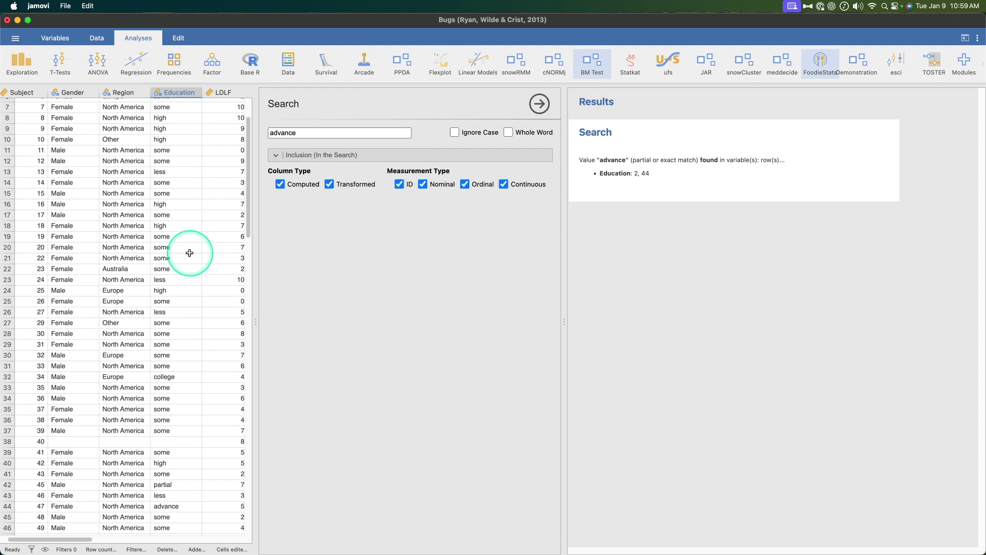
scroll(189, 253, down, 10)
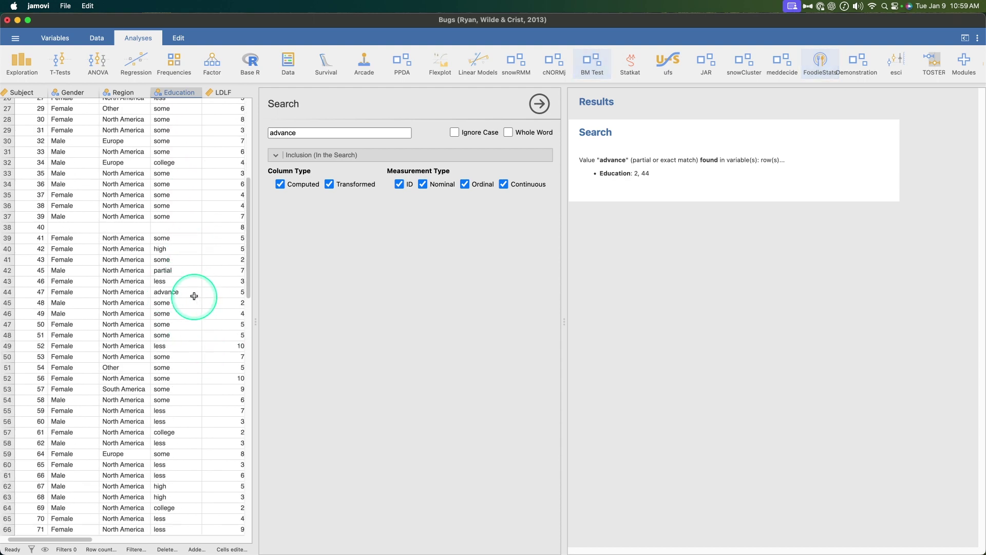
scroll(194, 296, up, 10)
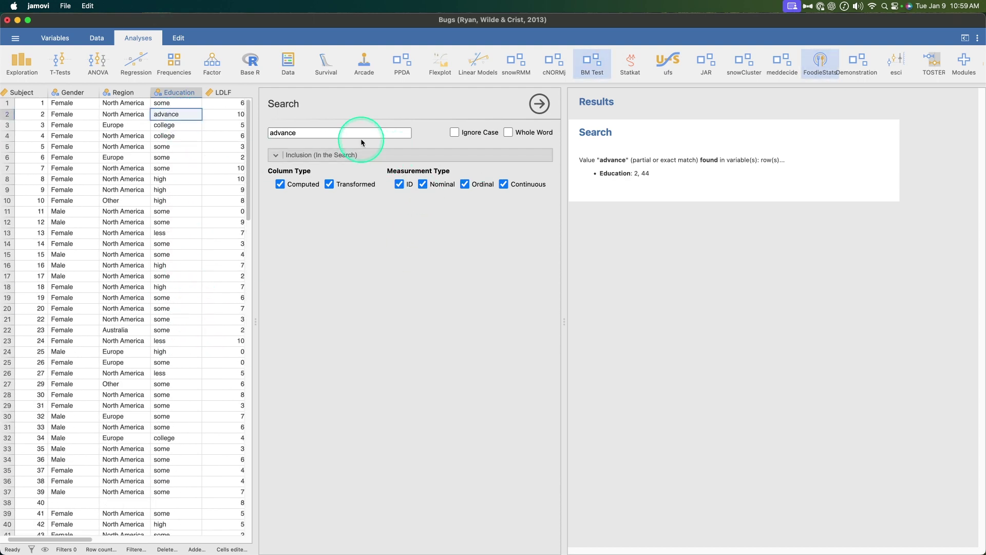
click(347, 132)
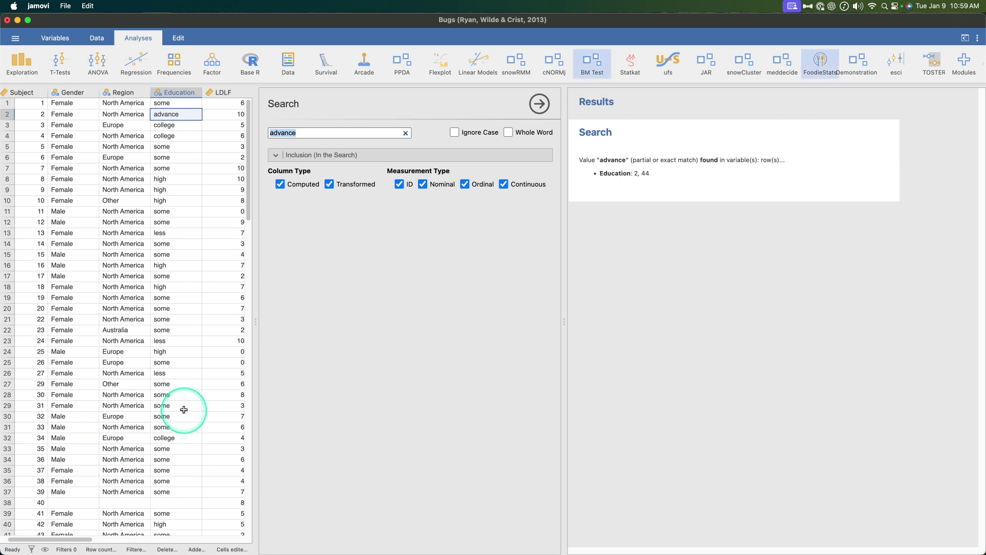
scroll(184, 410, right, 5)
scroll(184, 409, left, 2)
scroll(184, 409, right, 2)
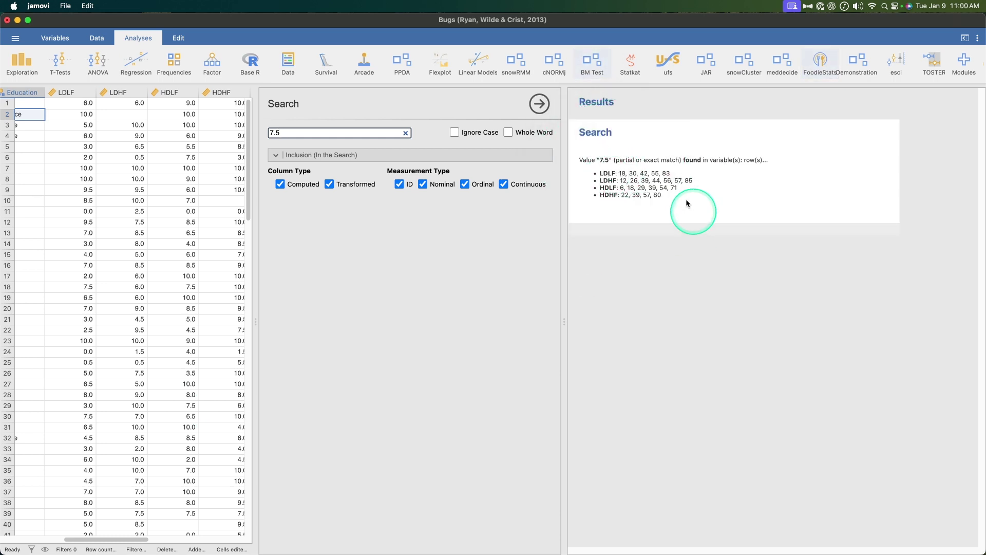
scroll(132, 147, right, 3)
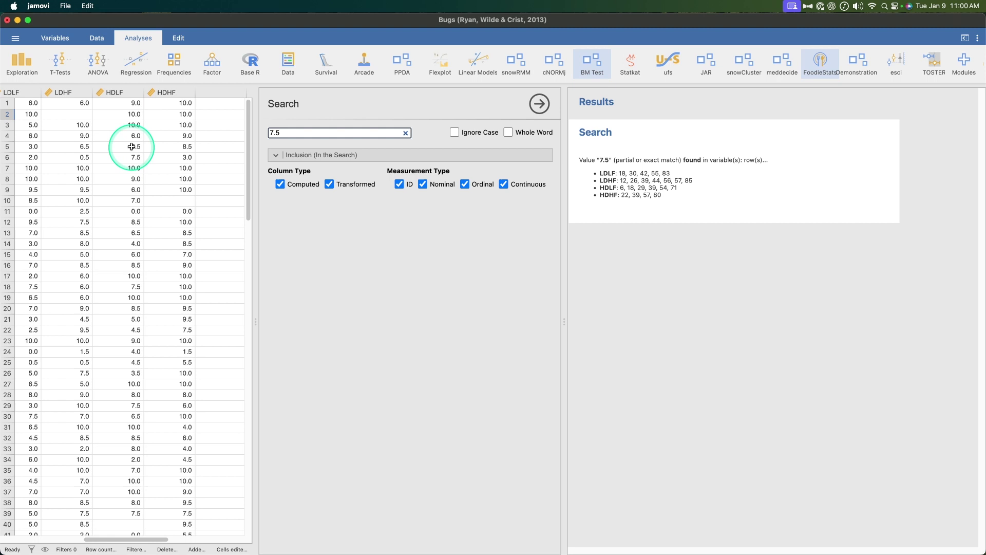
scroll(131, 146, left, 1)
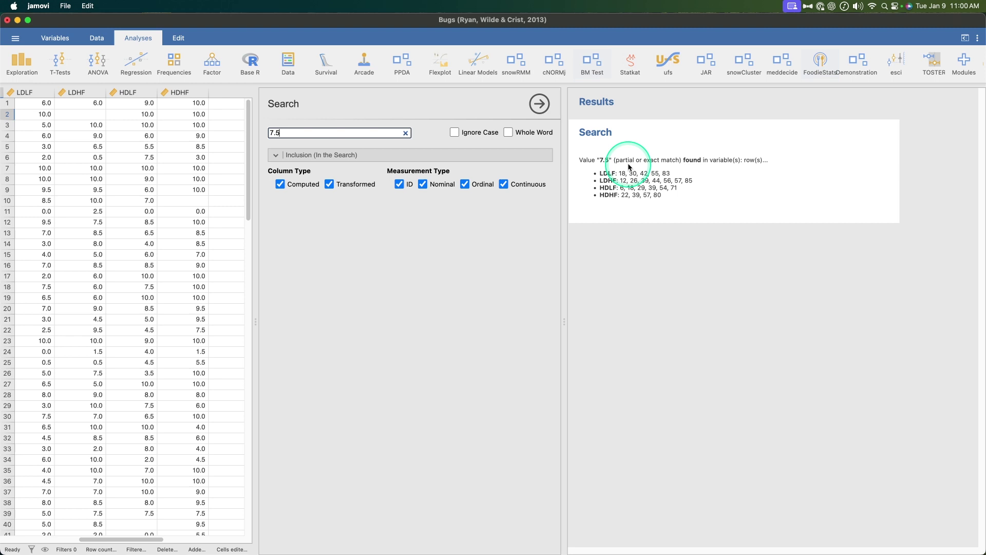
click(757, 168)
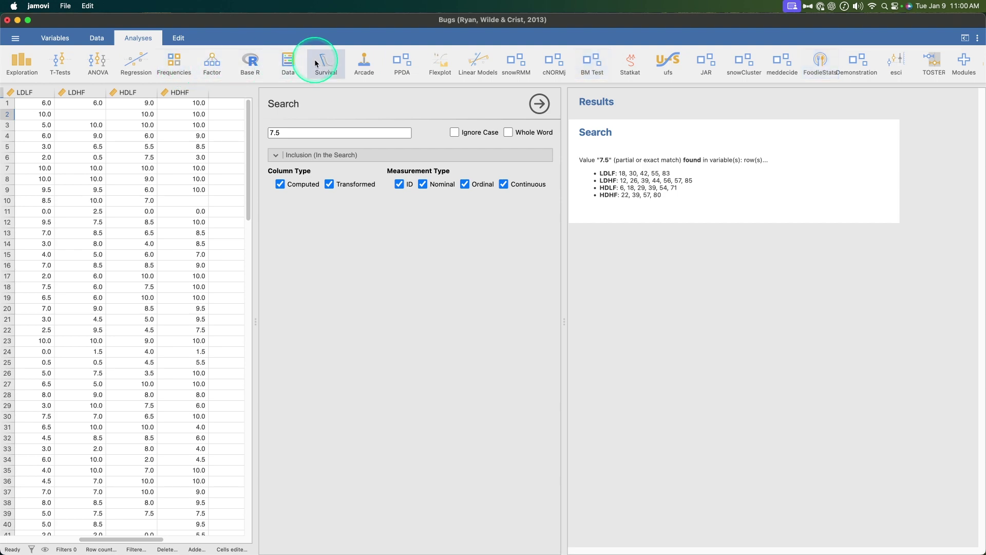
- Set up a Replace finding 'advance' and replacing it with 'graduate', showing the Inclusion options
click(292, 61)
click(302, 151)
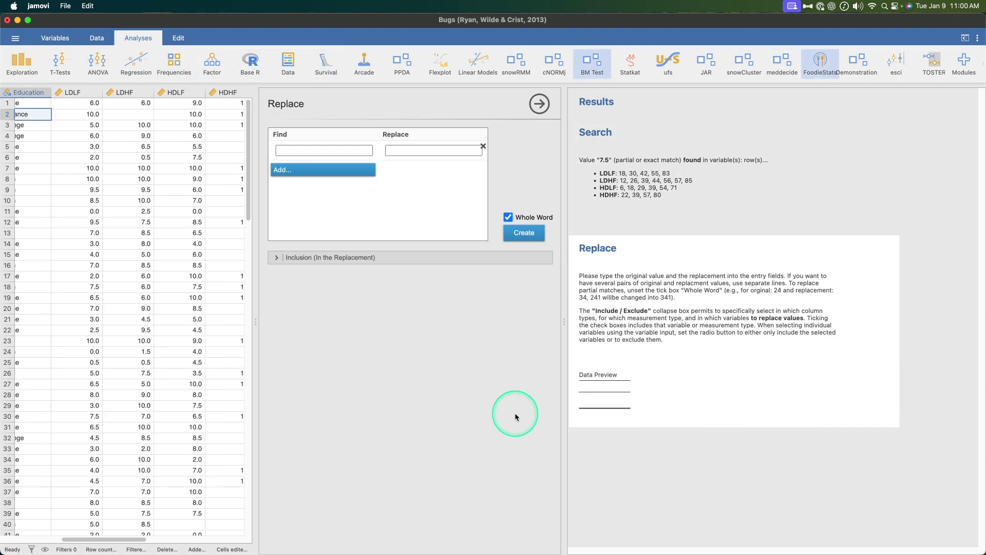
scroll(218, 309, left, 5)
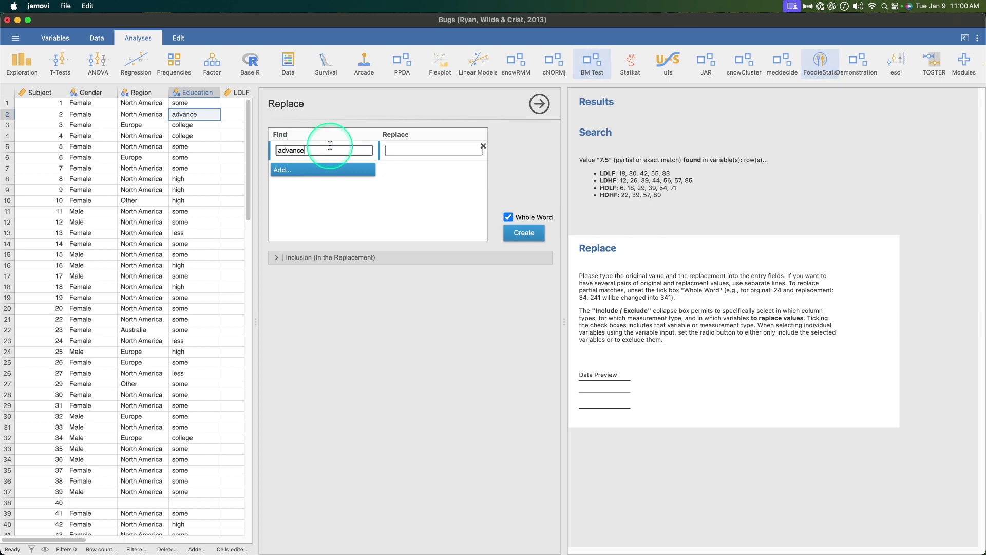
click(444, 151)
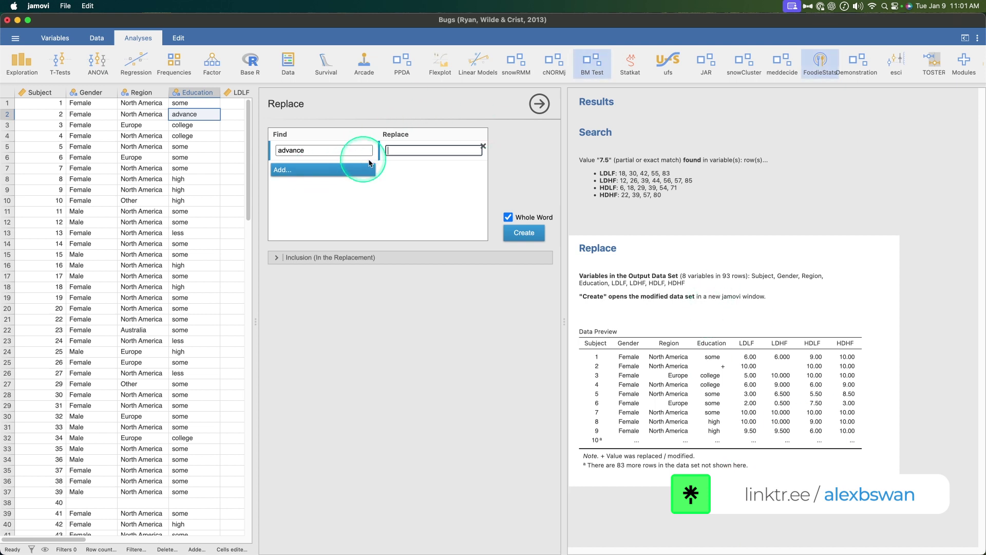
click(440, 154)
text(gr)
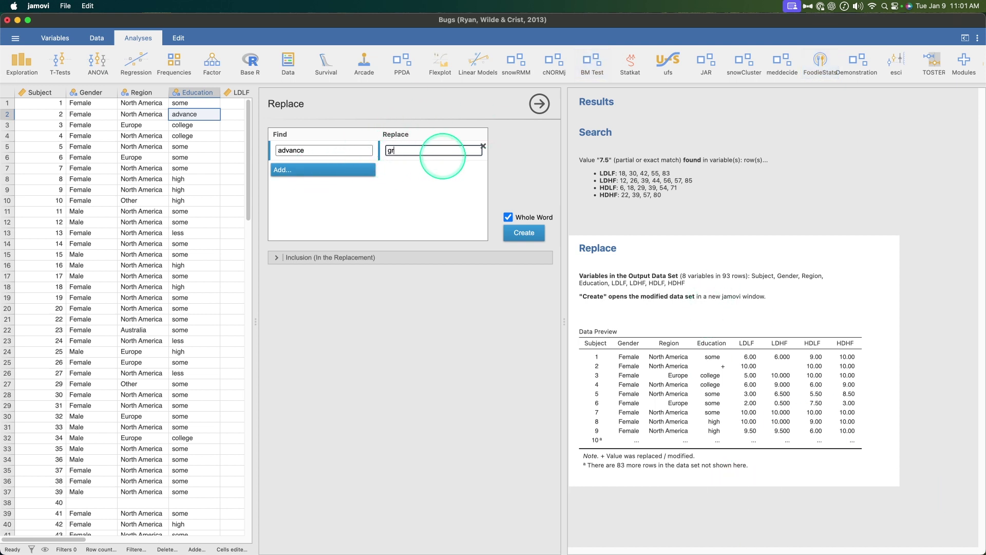
text(aduate)
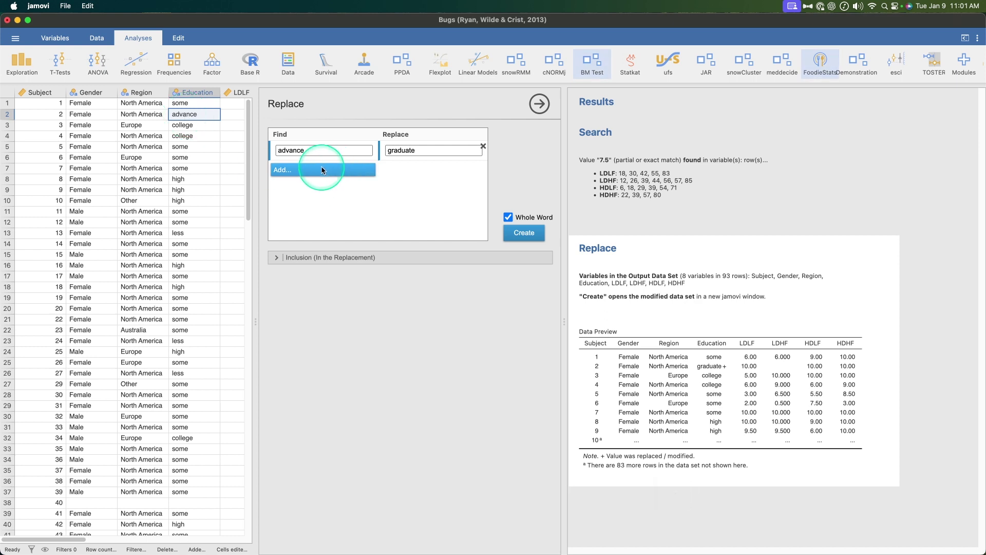
click(326, 258)
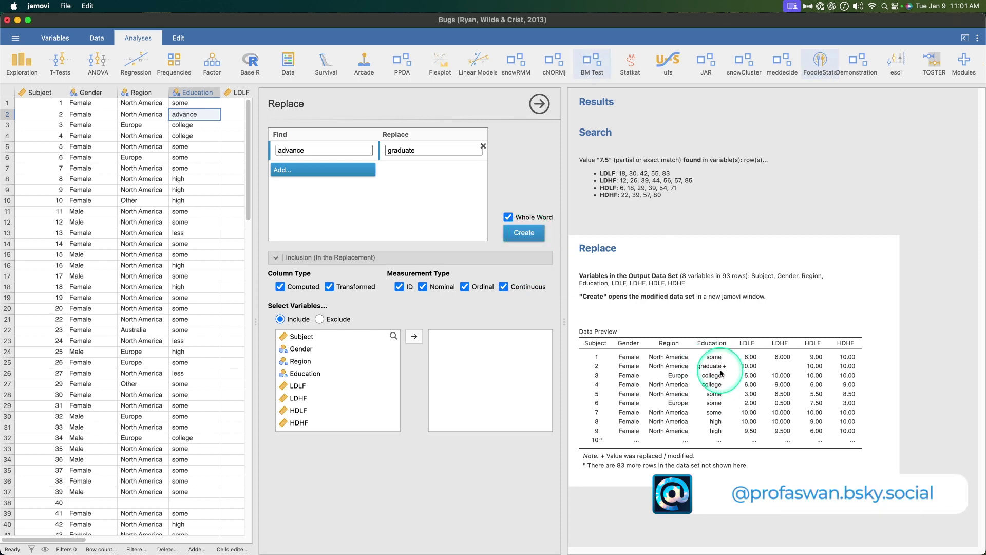
- Create Dataset_rplc, step through its Education values to confirm 'graduate' in row 2, then minimize it
click(525, 237)
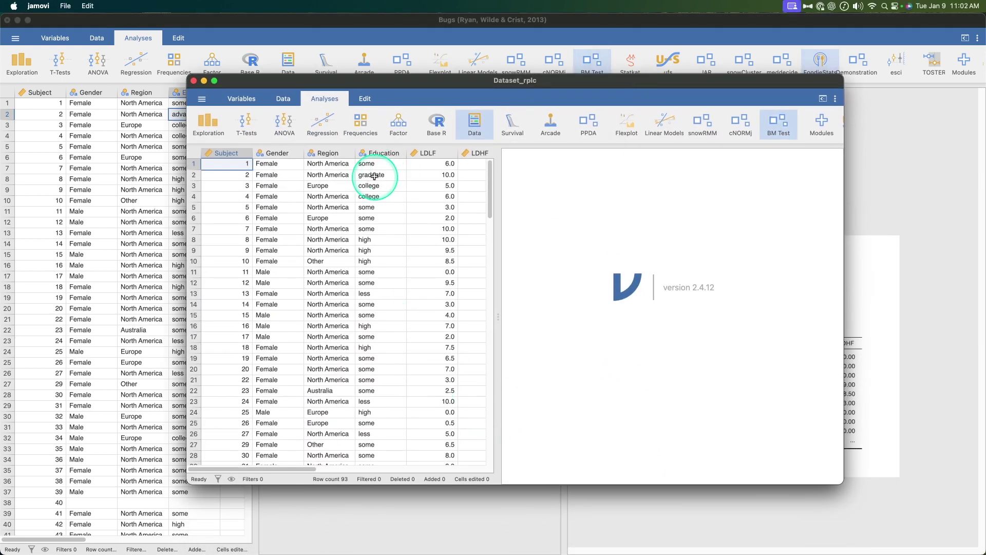
click(374, 175)
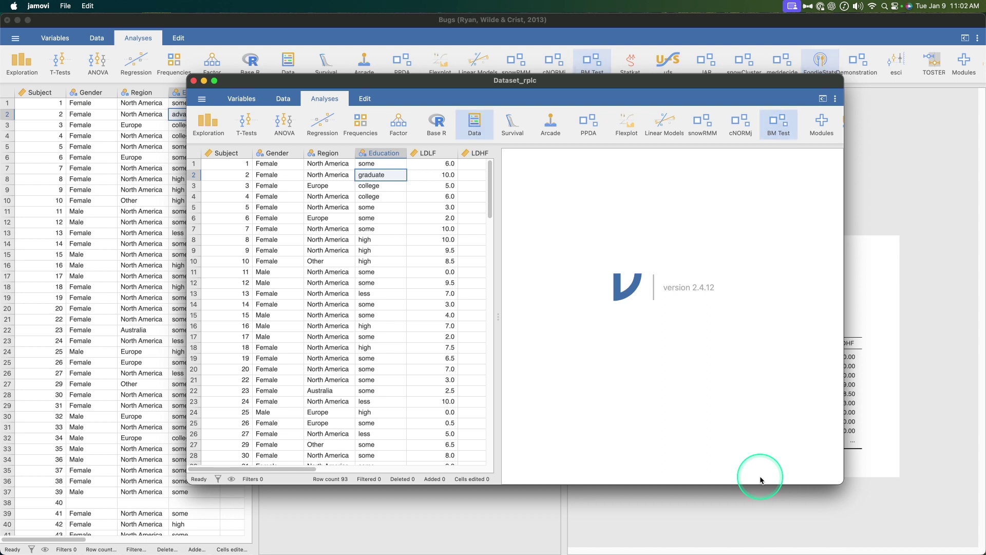
key(Down)
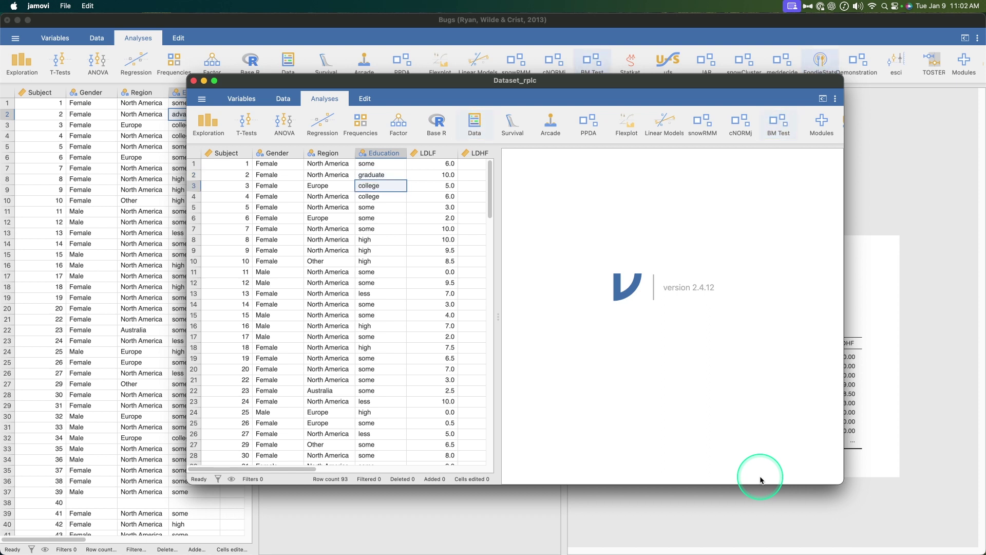
key(Up)
key(Down)
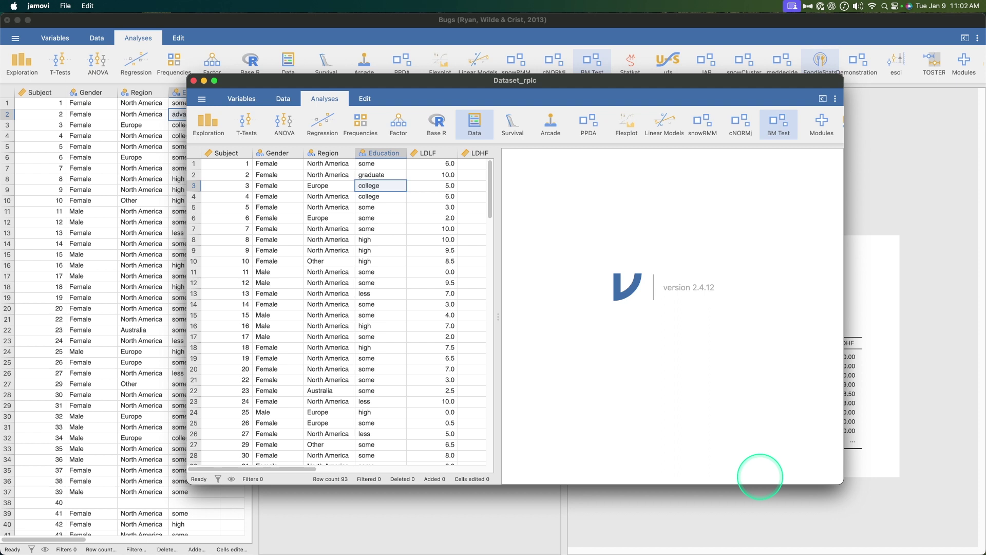
key(Up)
key(Down)
key(Down)
key(Down)
key(Down)
key(Down)
key(Down)
key(Down)
key(Down)
key(Down)
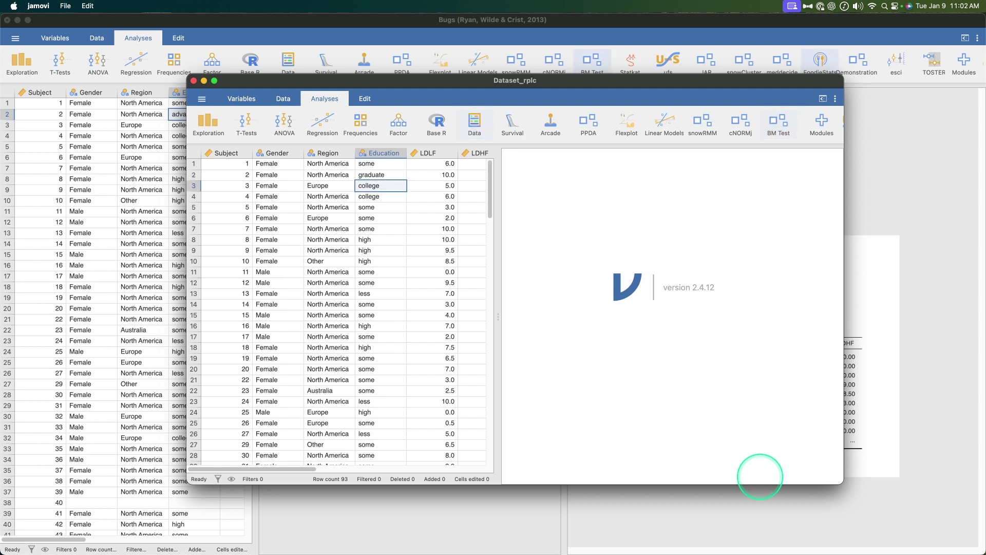
key(Down)
key(Down)
key(Down)
key(Down)
key(Down)
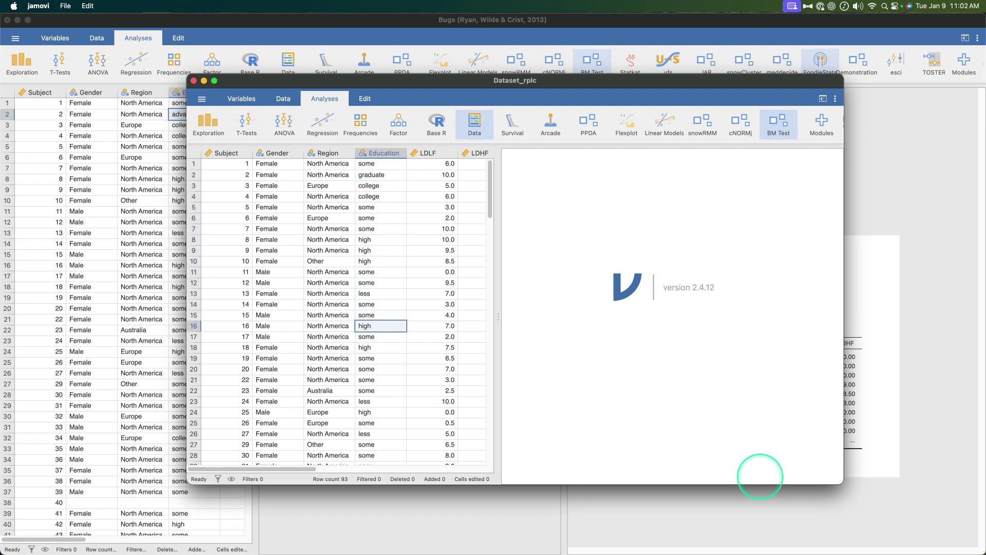
key(Down)
key(Up)
key(Up)
key(Up)
key(Up)
key(Up)
key(Up)
key(Up)
key(Up)
key(Up)
key(Up)
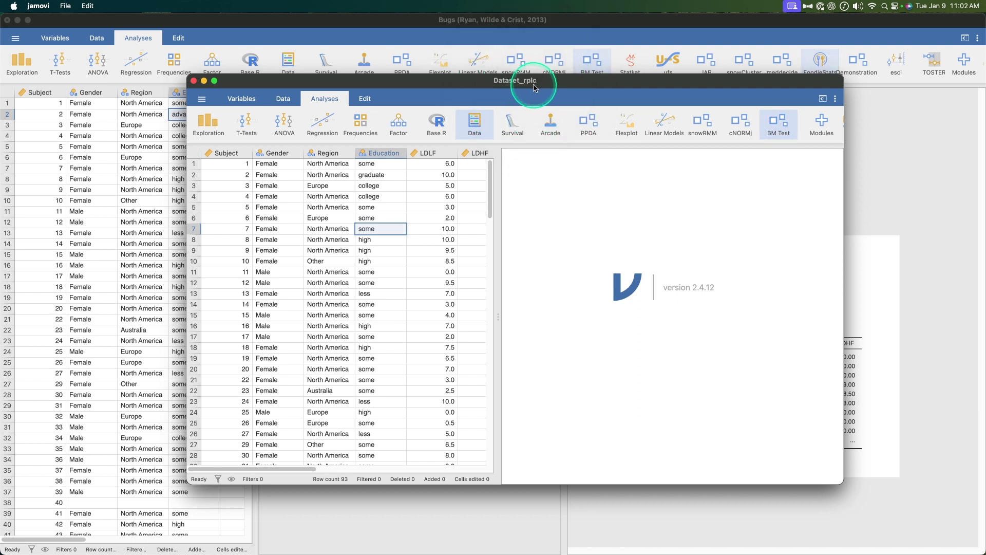
click(204, 81)
- Open a Sort transformation on the Bugs data and add Subject as the sort variable
click(413, 334)
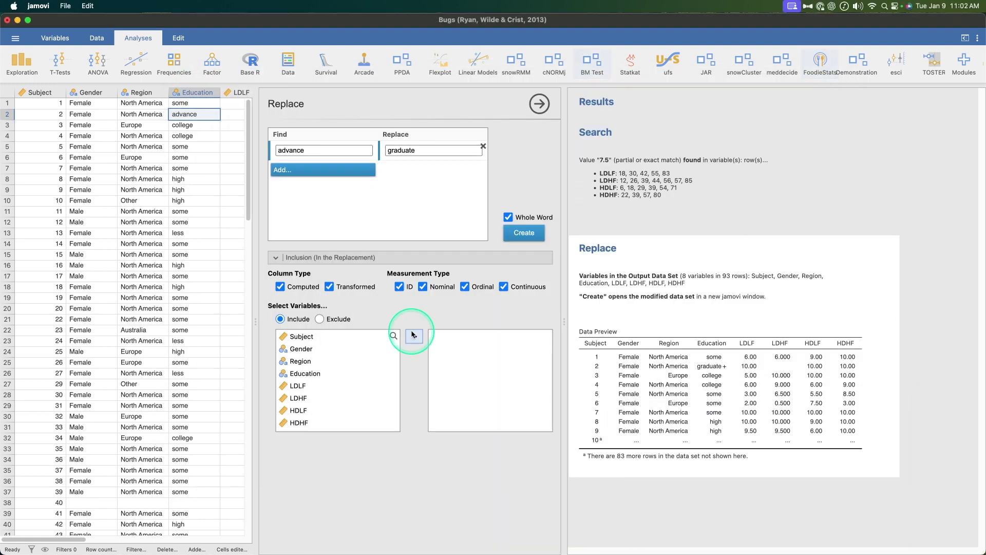
click(296, 61)
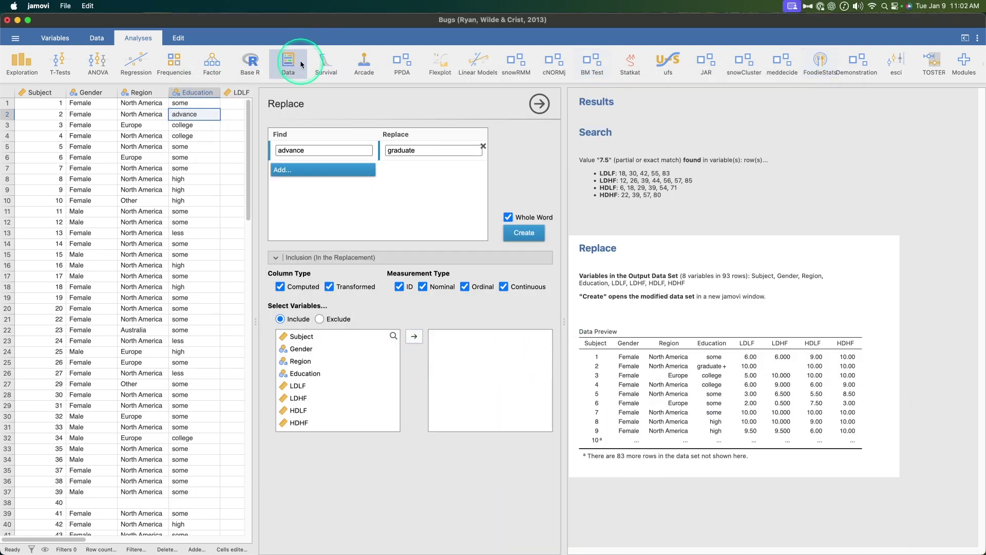
click(304, 174)
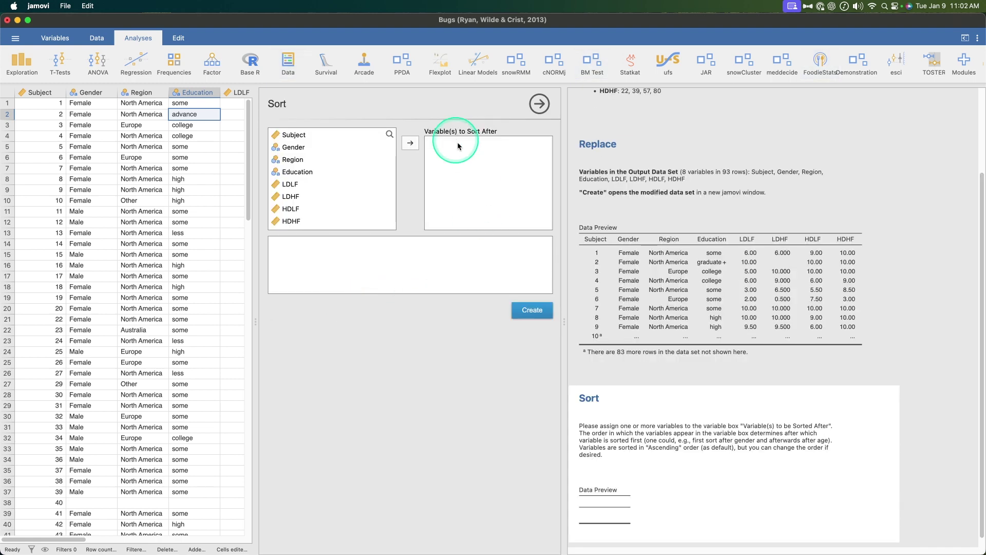
scroll(704, 494, down, 1)
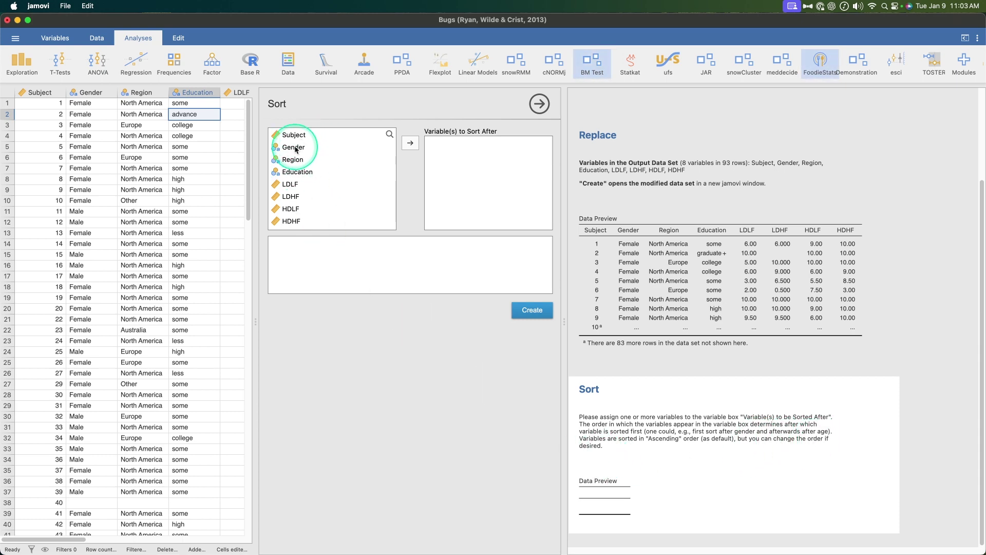
drag(297, 136, 458, 148)
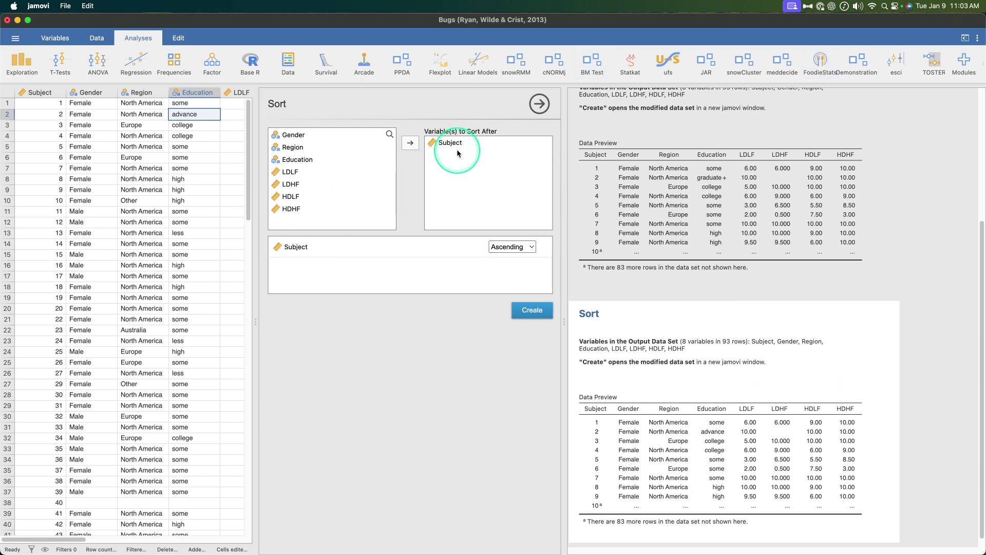
- Switch the Subject sort to Descending, back to Ascending, then remove Subject from sort variables
click(512, 247)
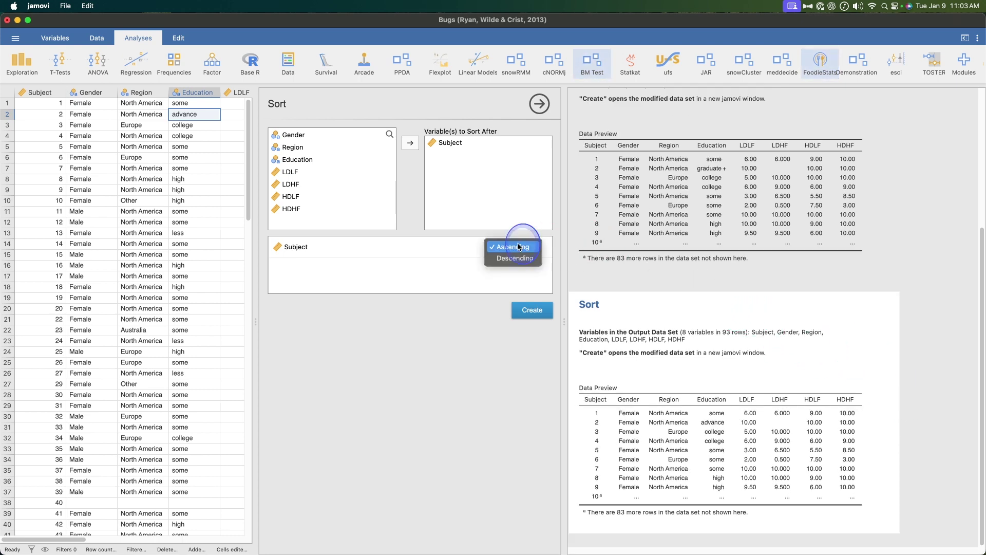
click(516, 255)
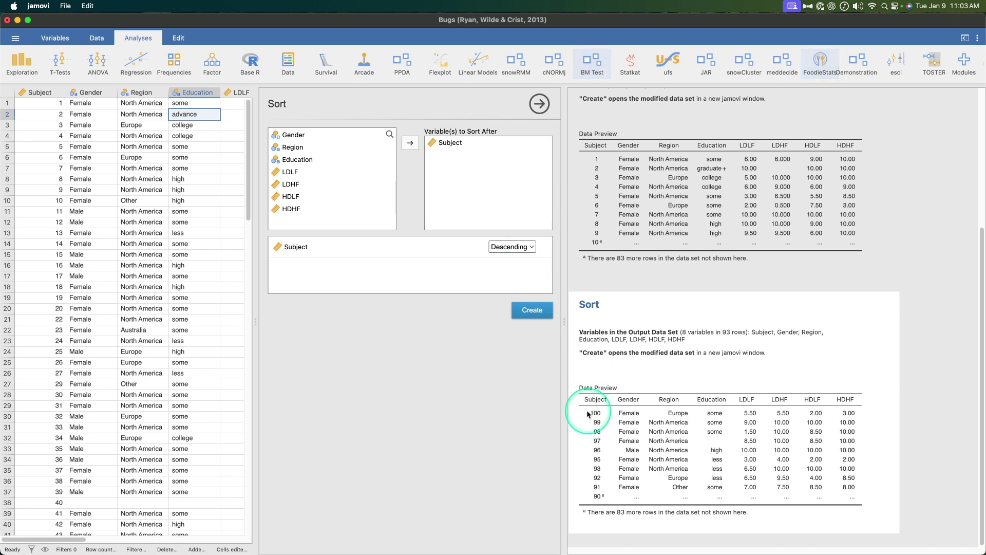
click(522, 252)
click(514, 235)
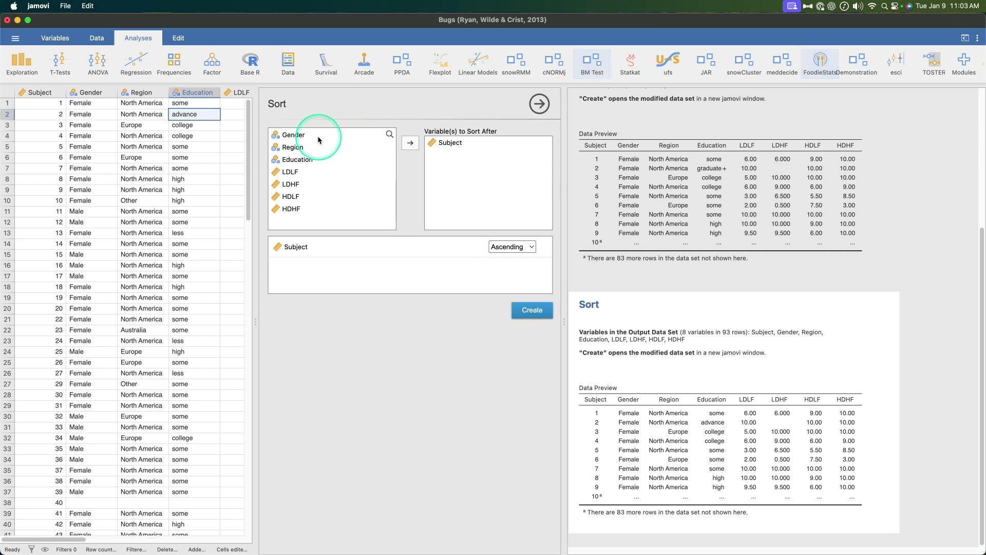
click(443, 143)
click(410, 142)
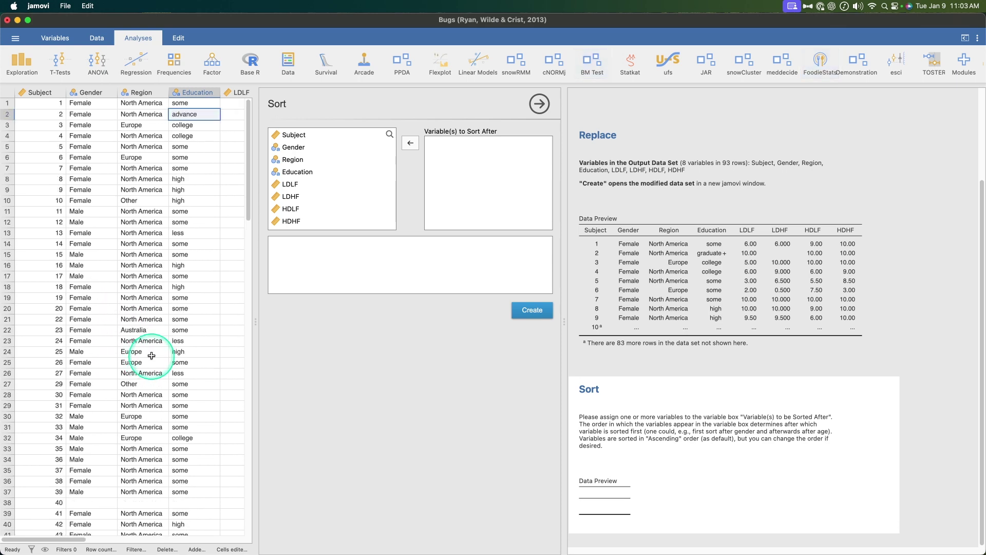
- Sort by Region, Education and Gender, create Dataset_sort, and close its window
click(291, 160)
click(410, 143)
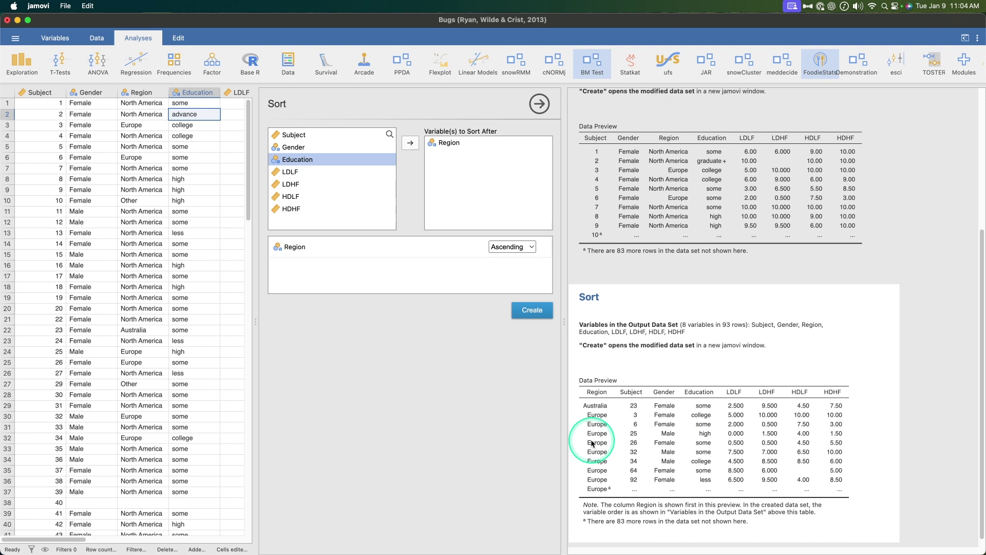
scroll(601, 442, down, 1)
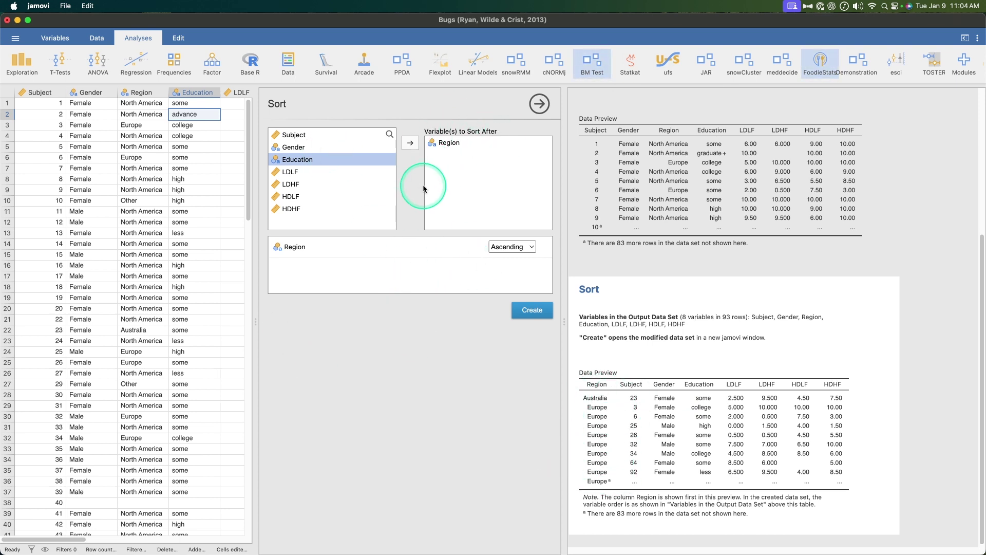
drag(324, 165, 437, 156)
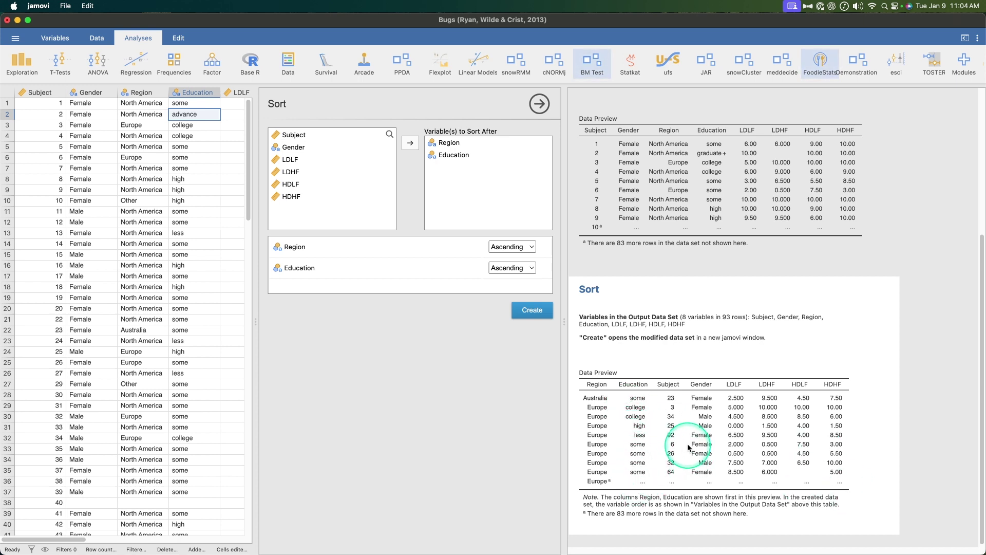
drag(295, 147, 437, 186)
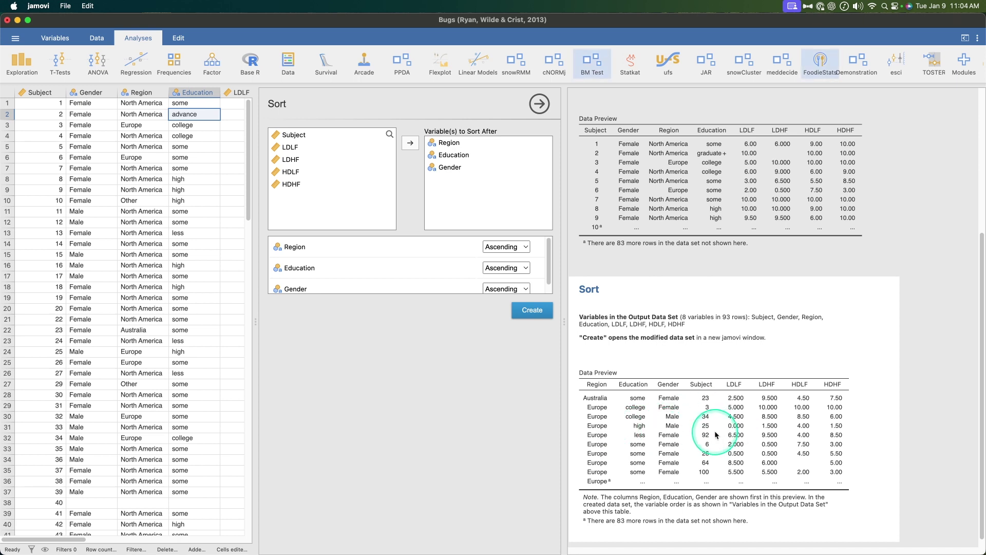
click(533, 311)
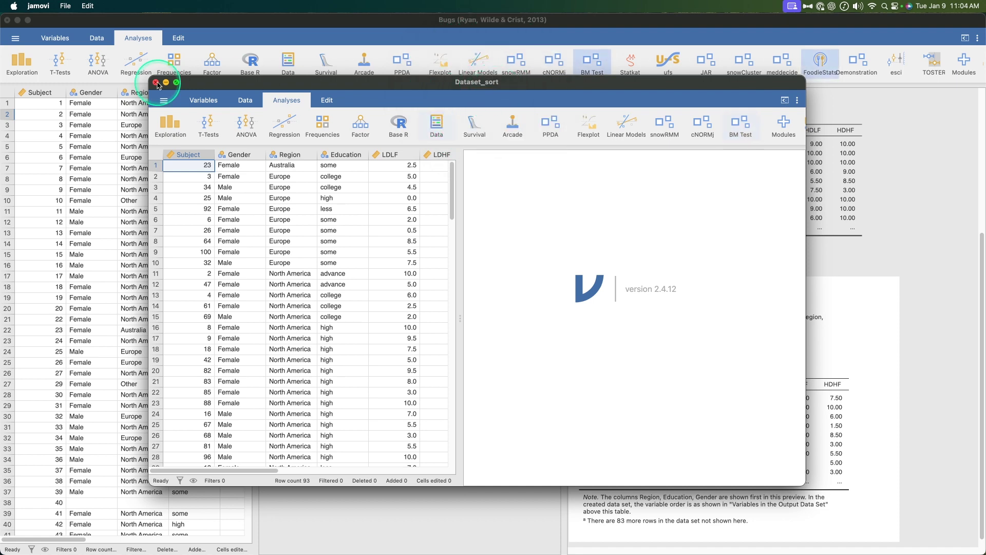
click(155, 82)
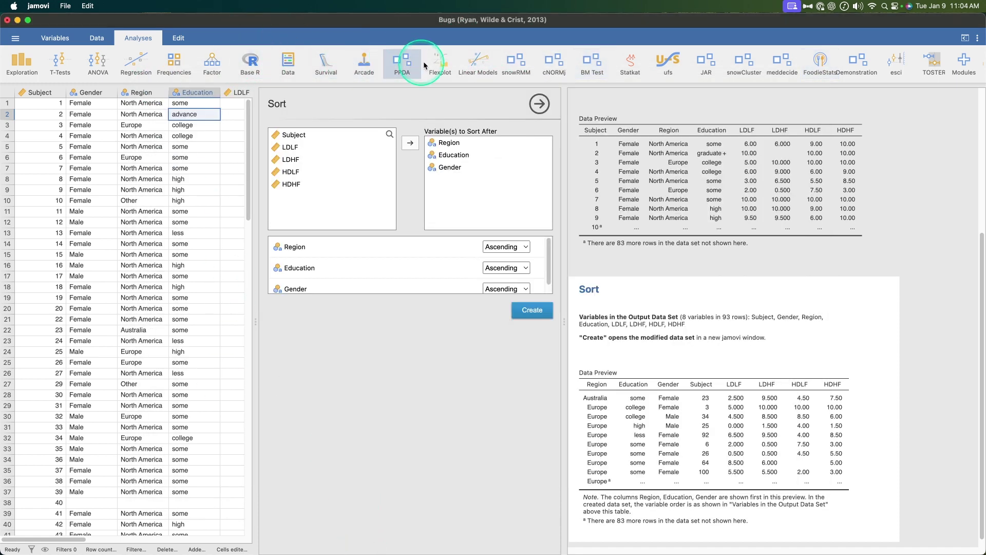
- In Change Variable Order, arrange HDHF, HDLF, LDHF, LDLF and put Subject first
click(295, 60)
click(354, 181)
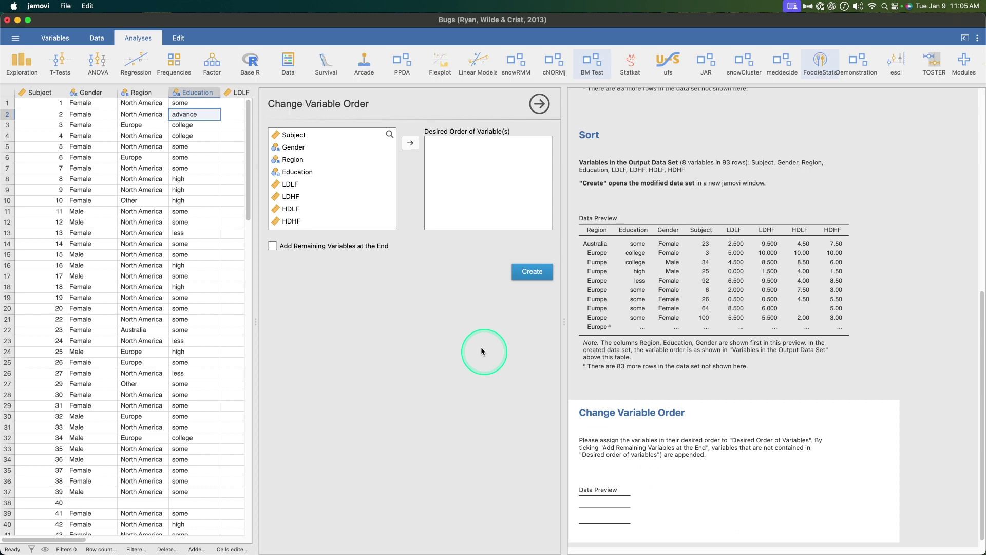
click(299, 210)
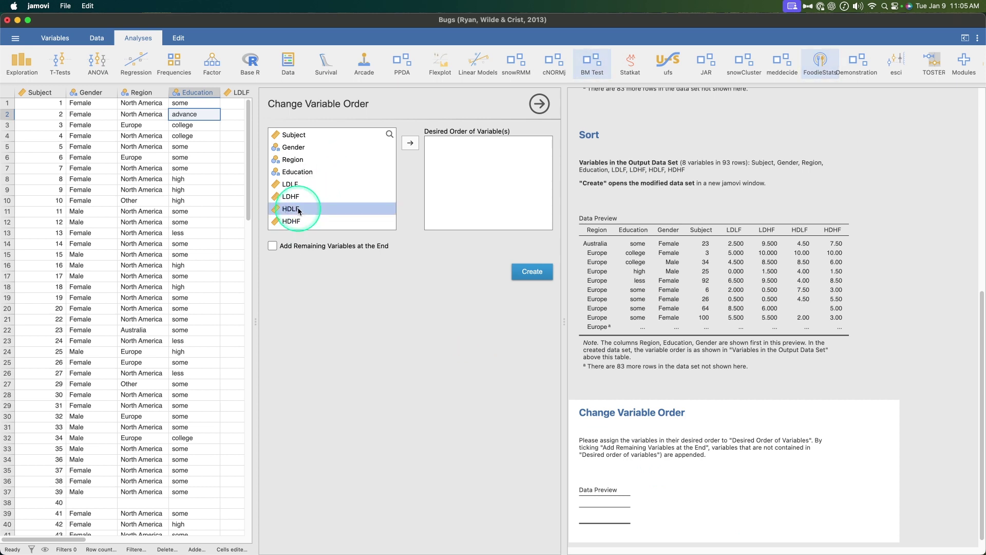
drag(295, 224, 432, 165)
drag(290, 197, 452, 169)
click(280, 186)
drag(281, 186, 428, 191)
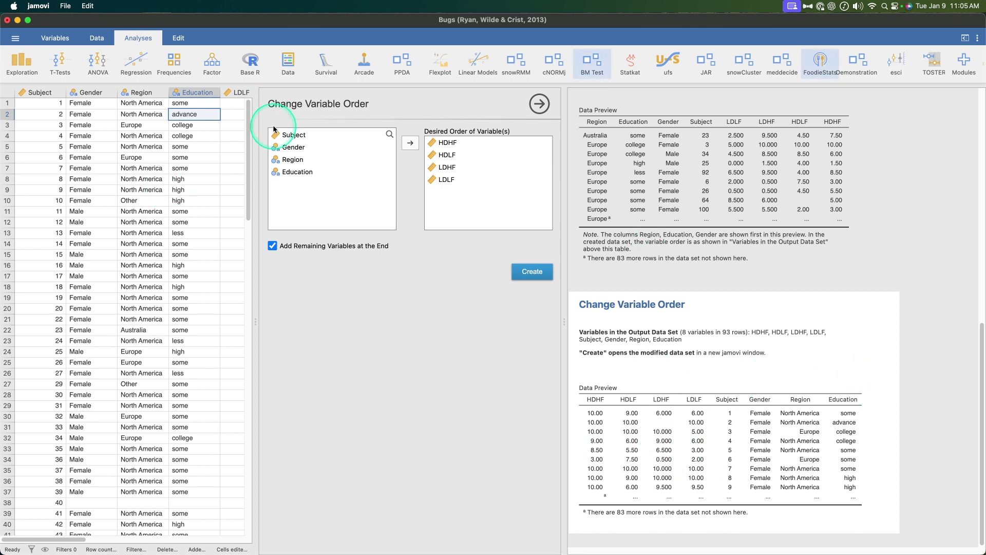
drag(288, 135, 489, 137)
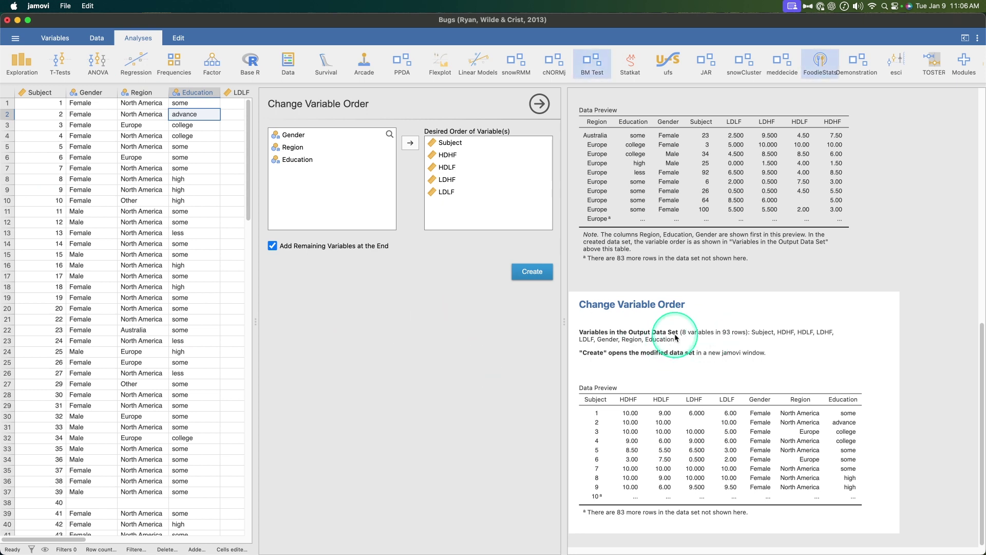
- Create the reordered Dataset_arr_cols data set and close its window
click(537, 273)
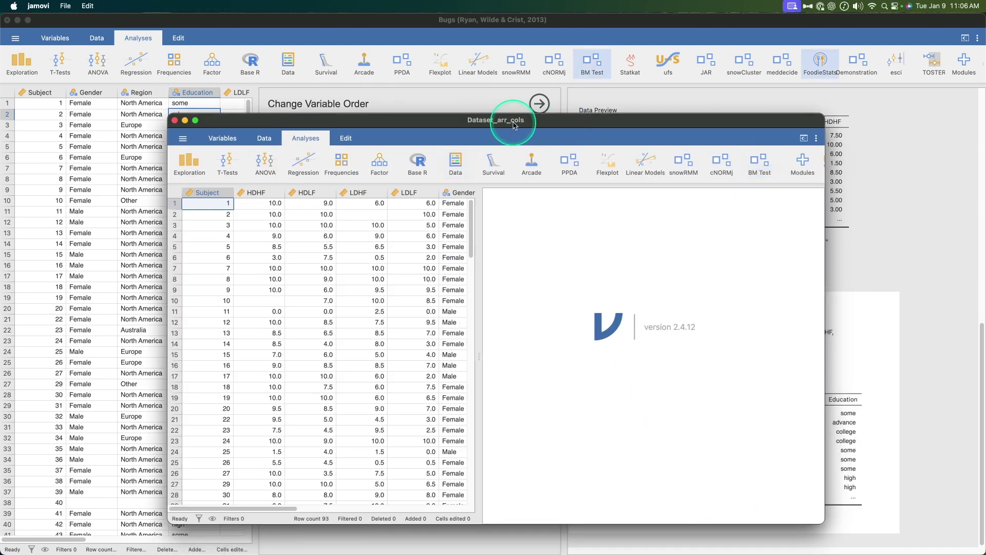
click(175, 120)
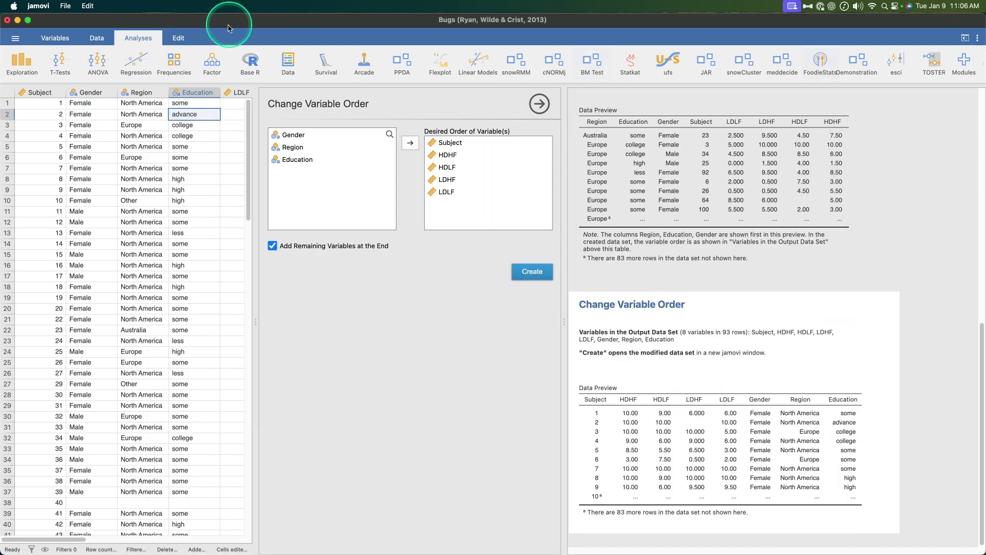
click(289, 61)
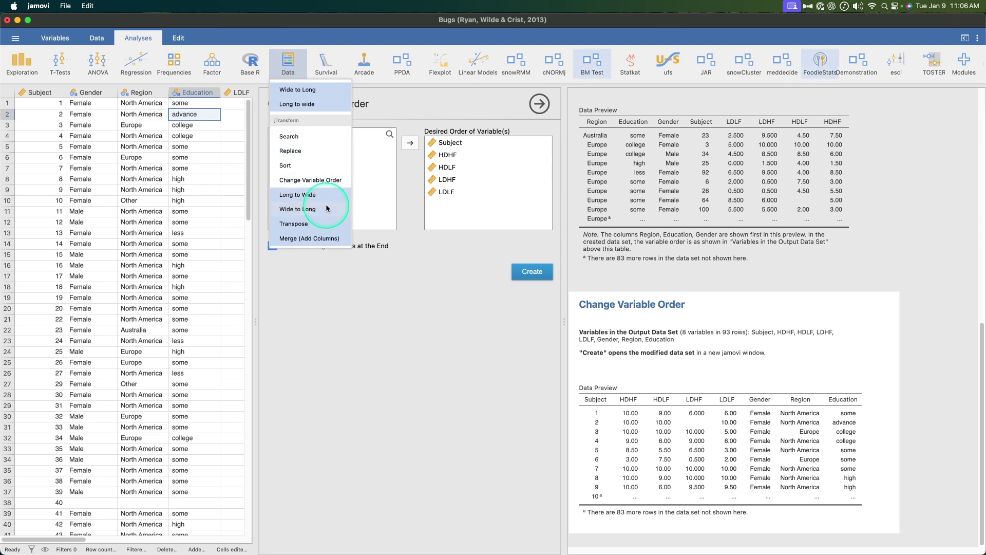
- Open Transpose and assign LDLF, LDHF, HDLF and HDHF as the variables to transpose
click(294, 225)
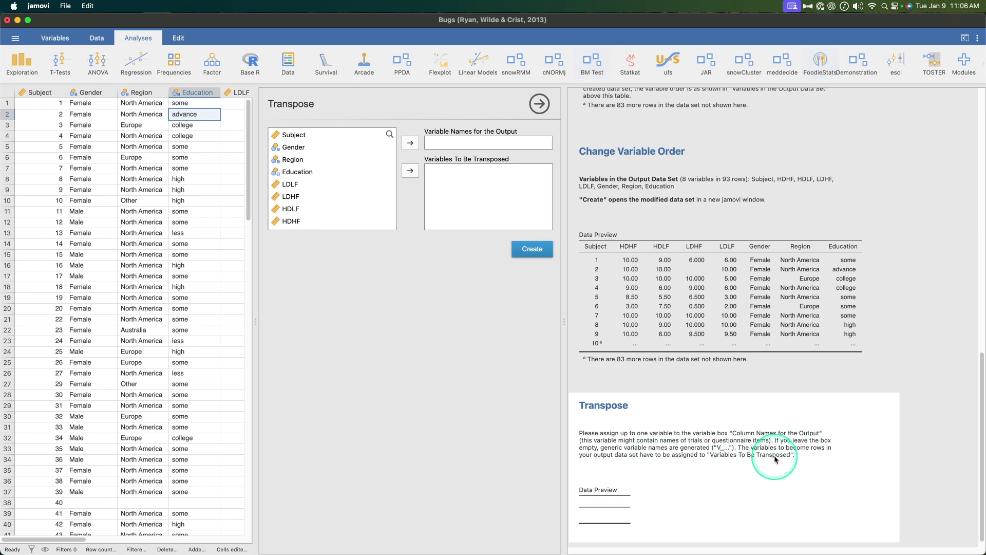
click(310, 184)
shift+click(308, 221)
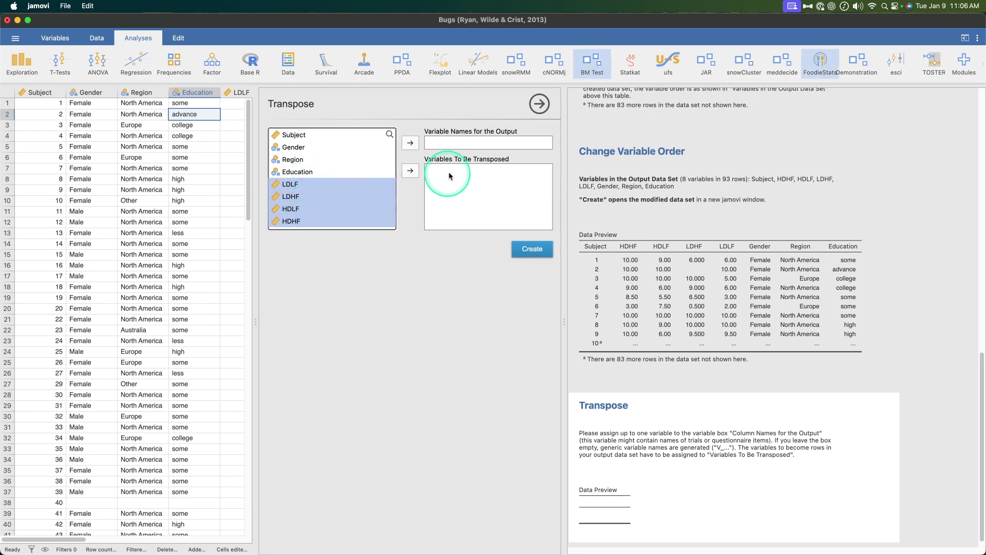
click(411, 170)
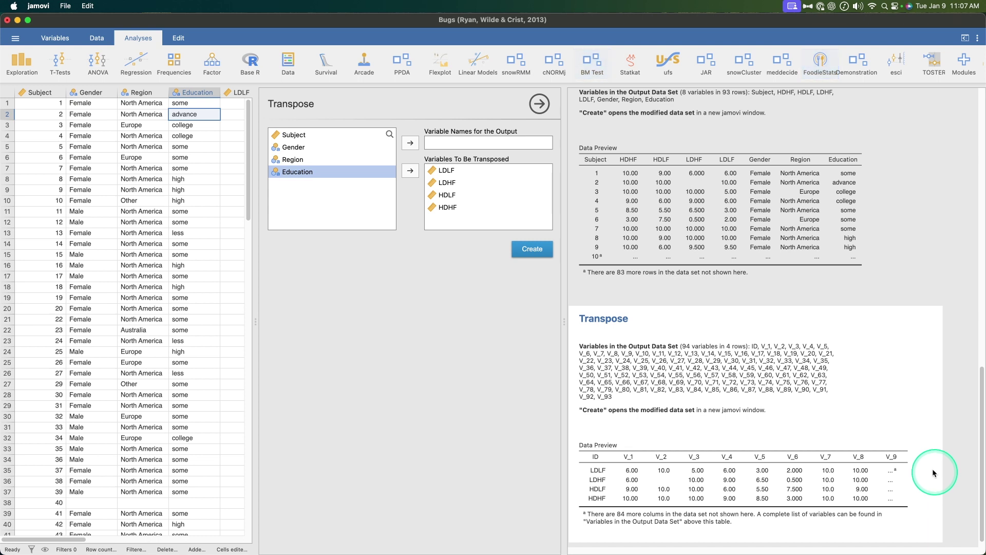
- Create the transposed Dataset_xpsd and scroll across its V_1 onward columns
click(532, 248)
scroll(305, 172, right, 20)
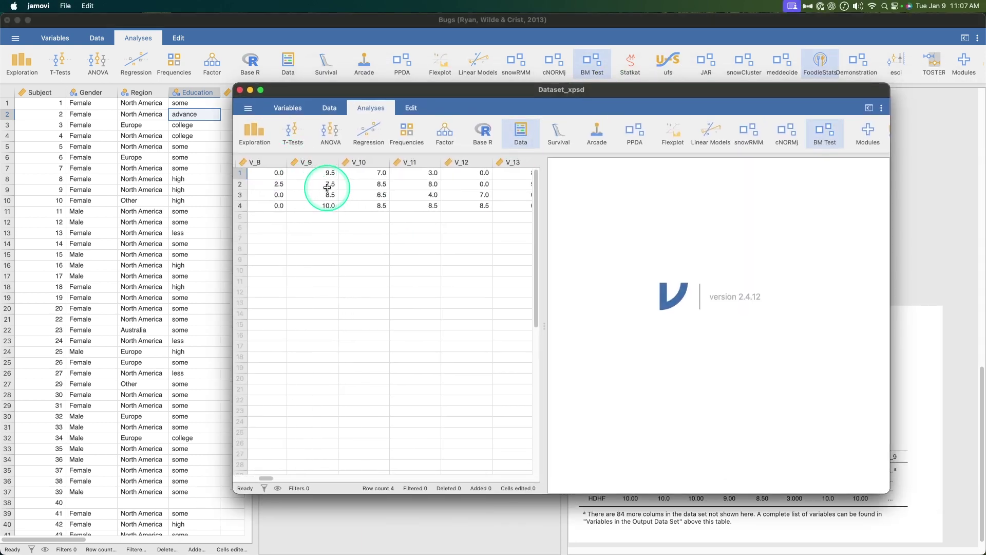
scroll(337, 188, right, 20)
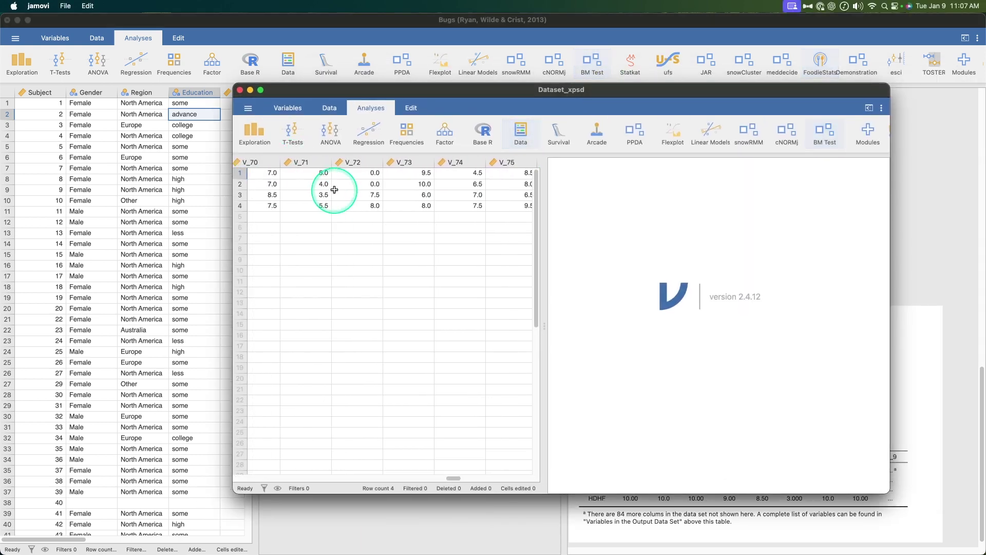
scroll(333, 192, left, 20)
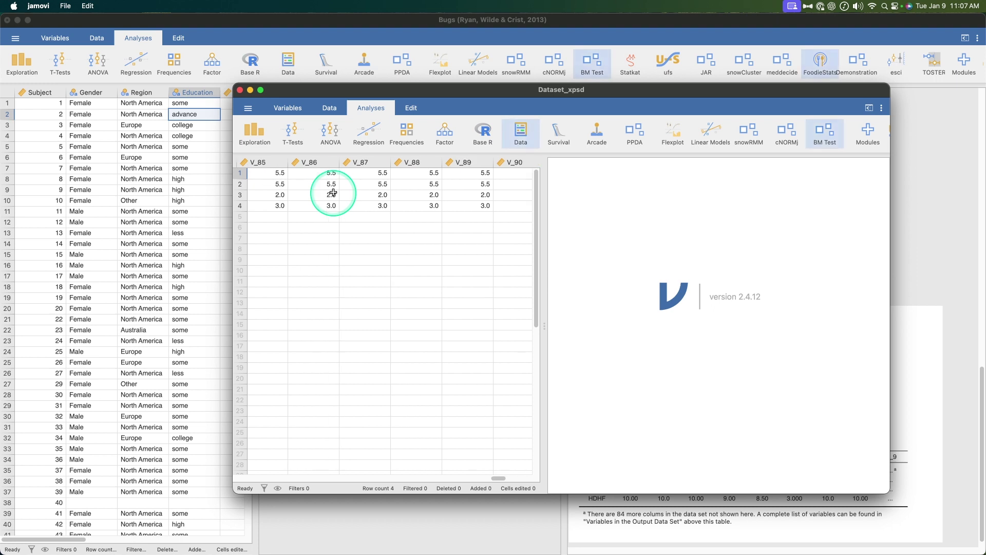
scroll(334, 197, left, 15)
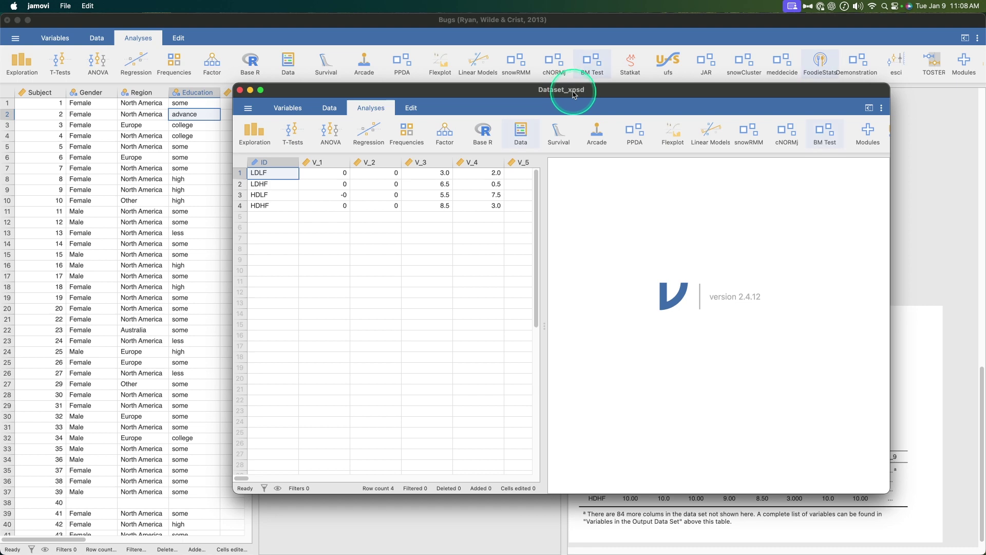
- Close the transposed data set and start a Merge (Add Columns) matched on Subject
click(239, 90)
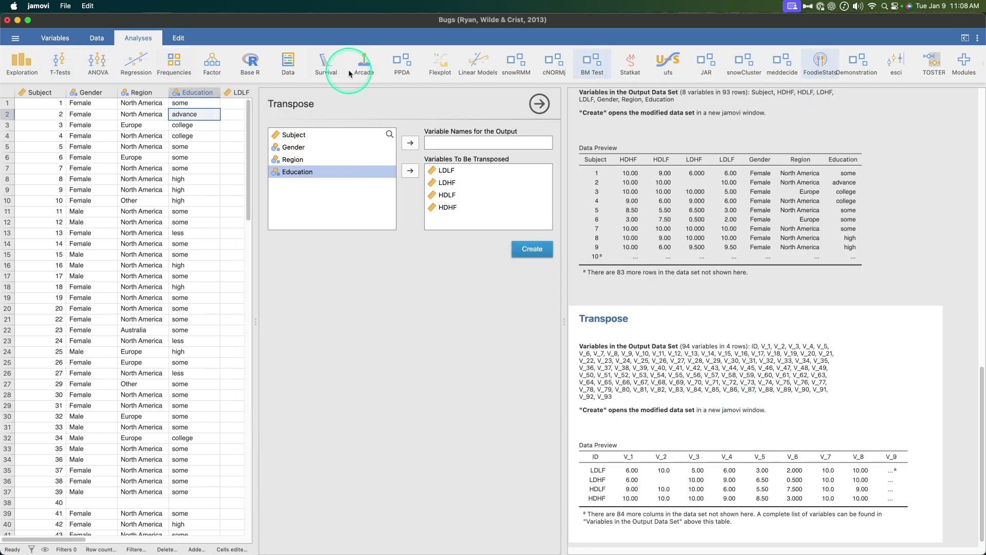
click(288, 66)
click(318, 238)
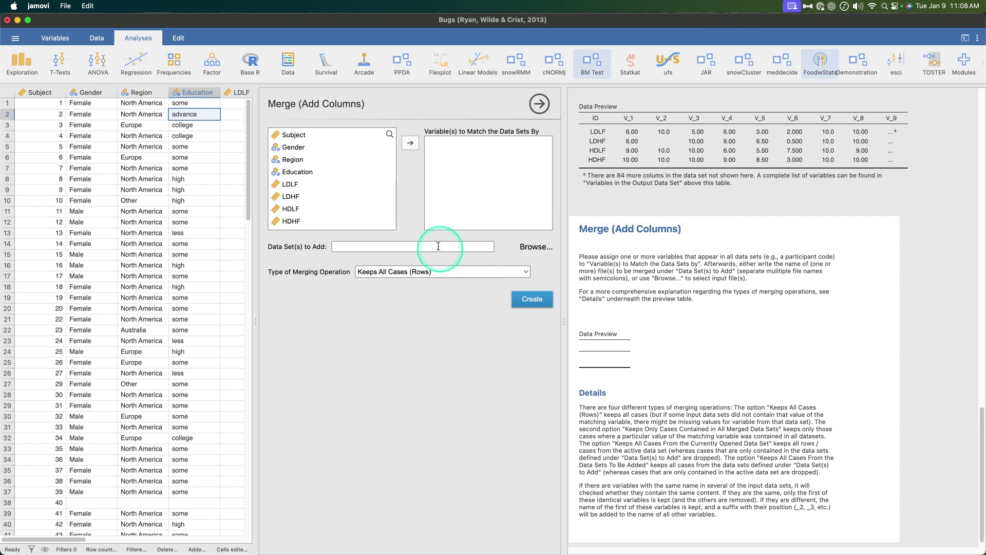
click(384, 135)
click(410, 142)
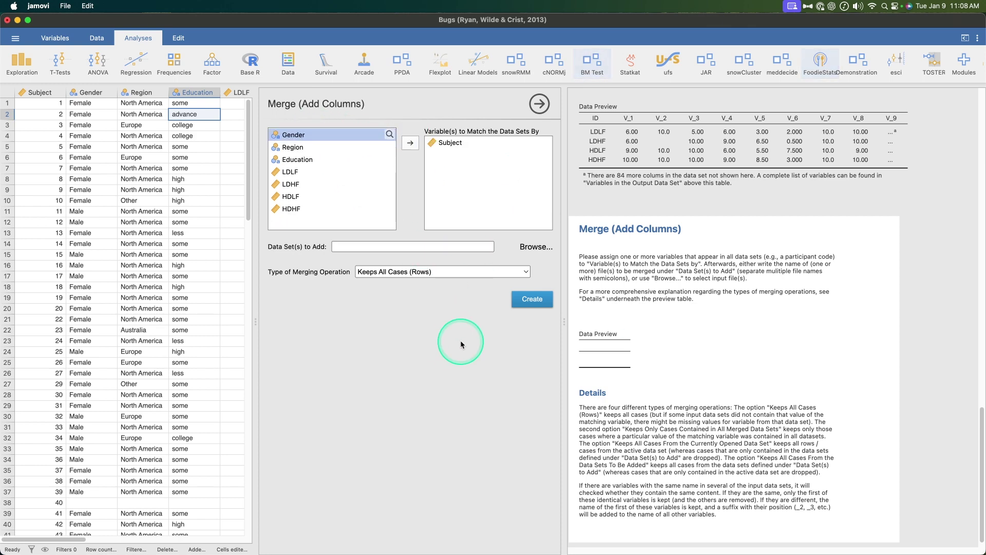
- Set Subject's measure type to ID and bring up the file chooser for the data set to add
double_click(30, 92)
click(432, 142)
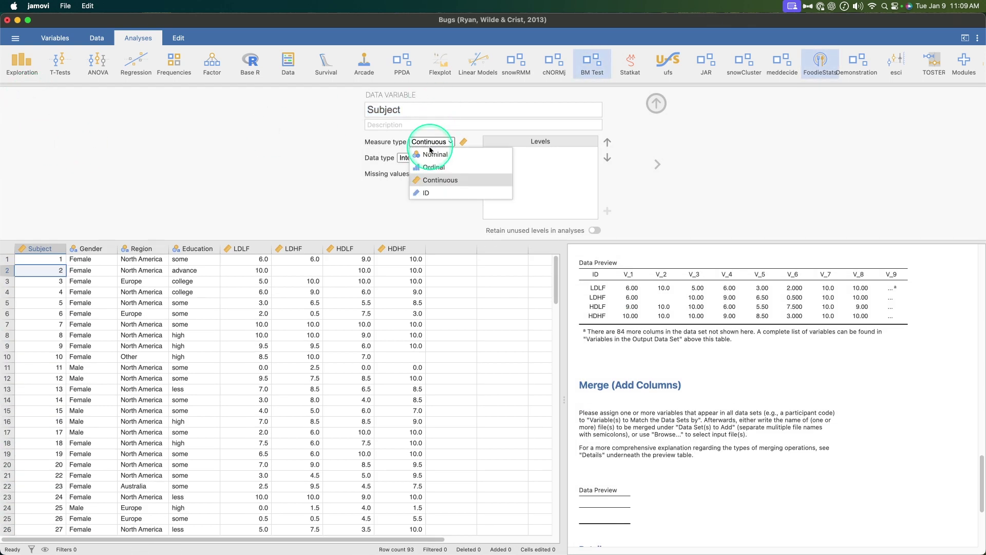
click(418, 195)
click(662, 238)
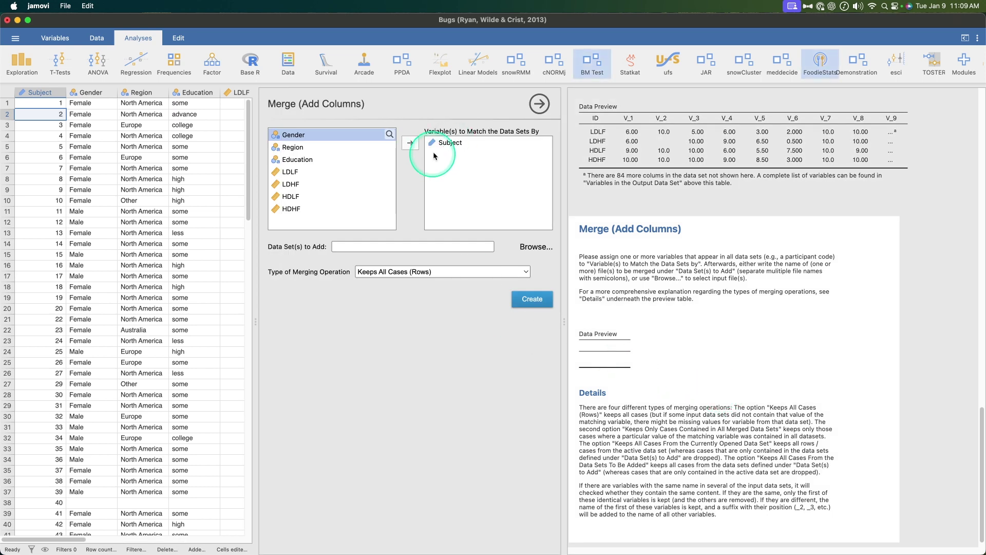
click(537, 247)
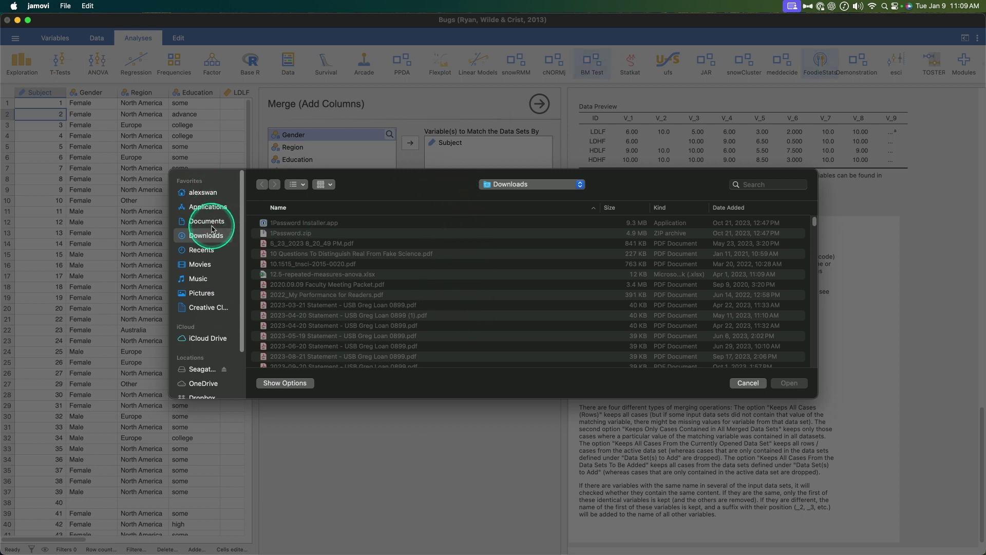
- Browse the Music and Documents folders for a merge file, then cancel the chooser
click(198, 279)
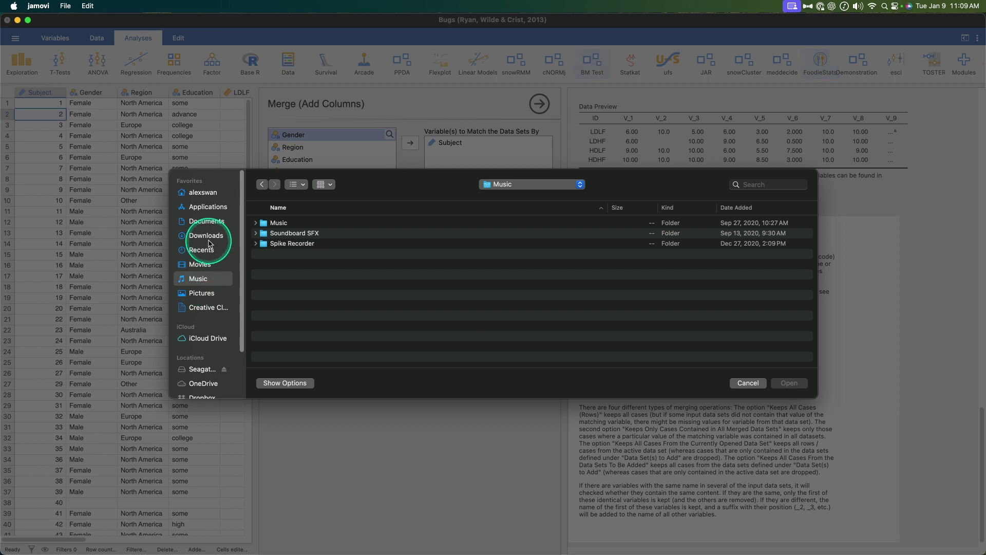
click(208, 222)
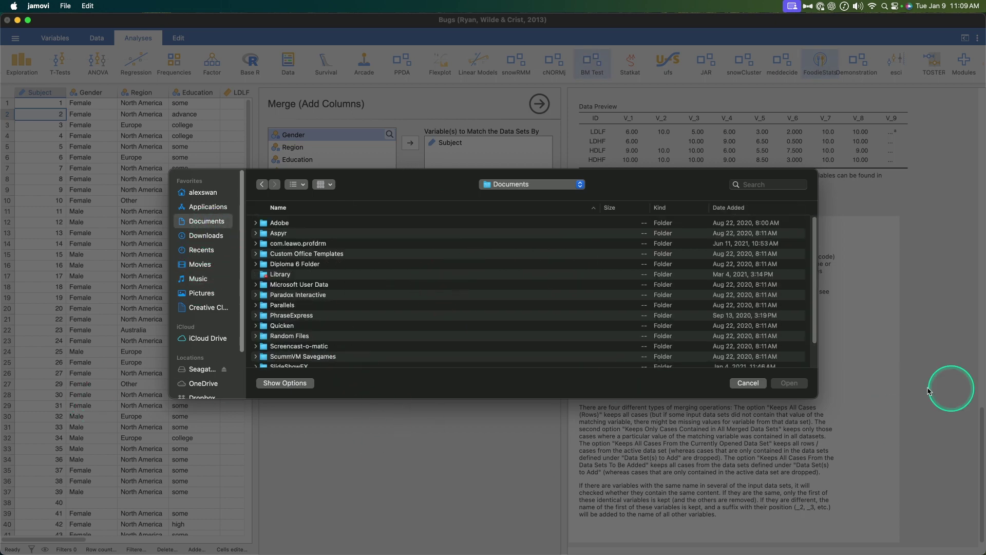
click(748, 383)
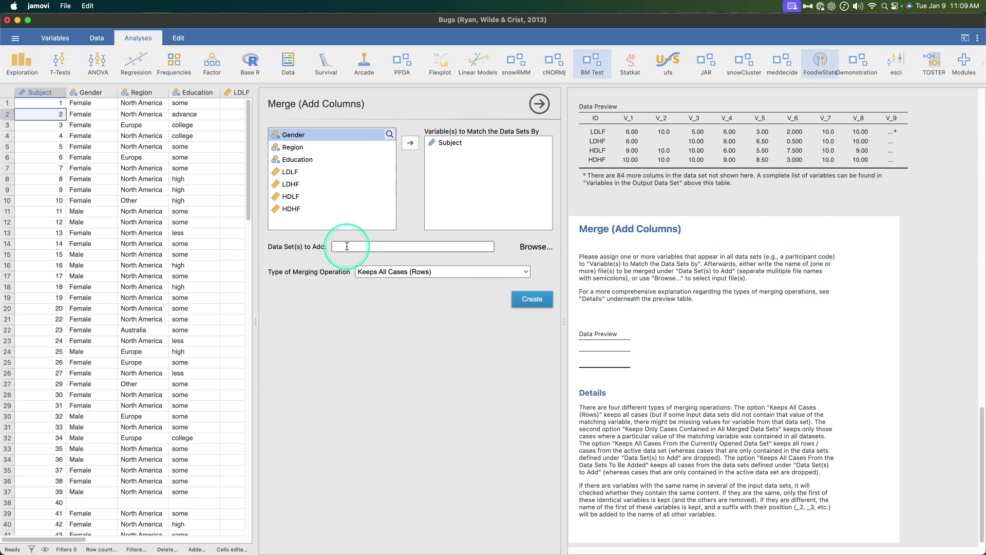
- Search the computer for .csv files and select Inter-Rater_Reliability.csv
click(537, 247)
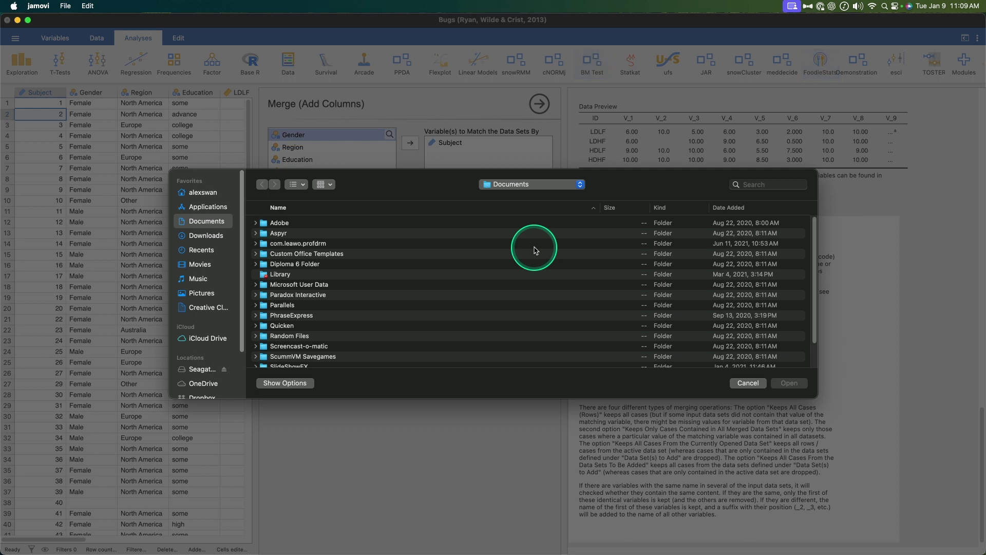
scroll(459, 270, down, 3)
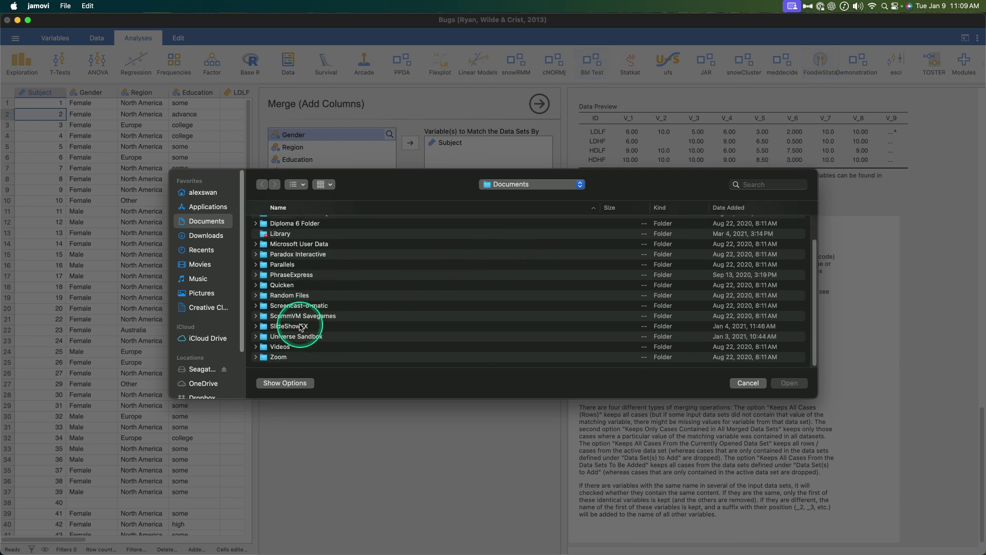
click(786, 184)
text(.cs)
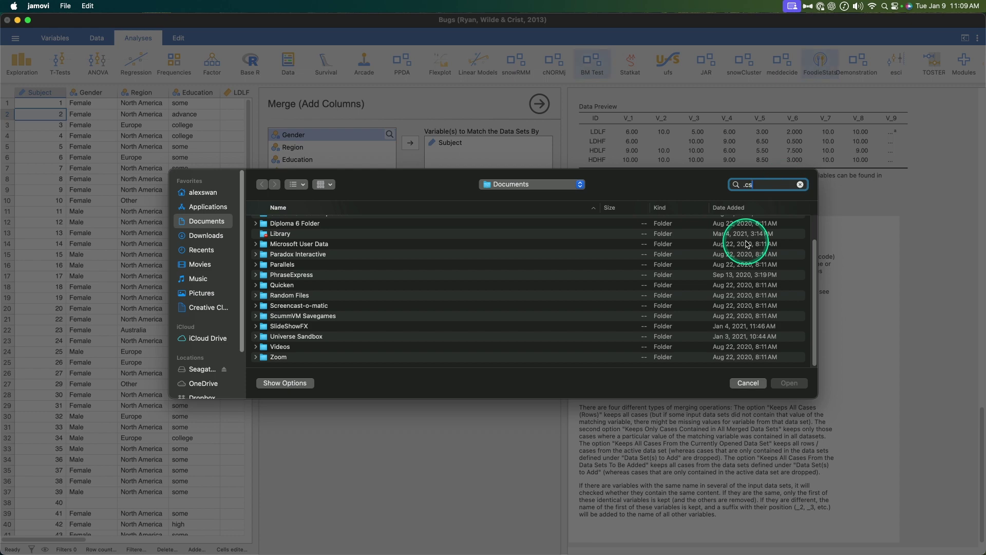
text(v)
click(286, 239)
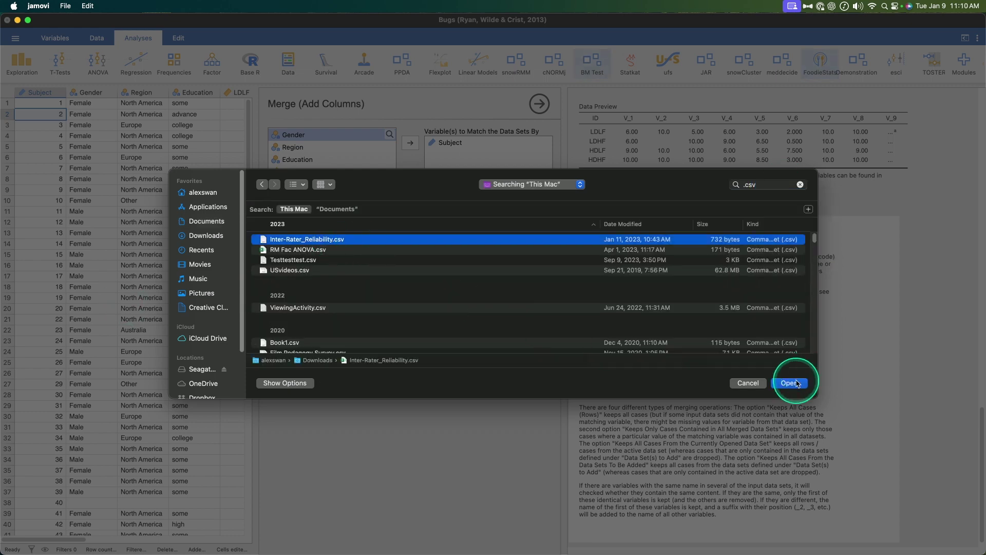
- Load Inter-Rater_Reliability.csv as the data set to add and append ';' to its path
click(795, 384)
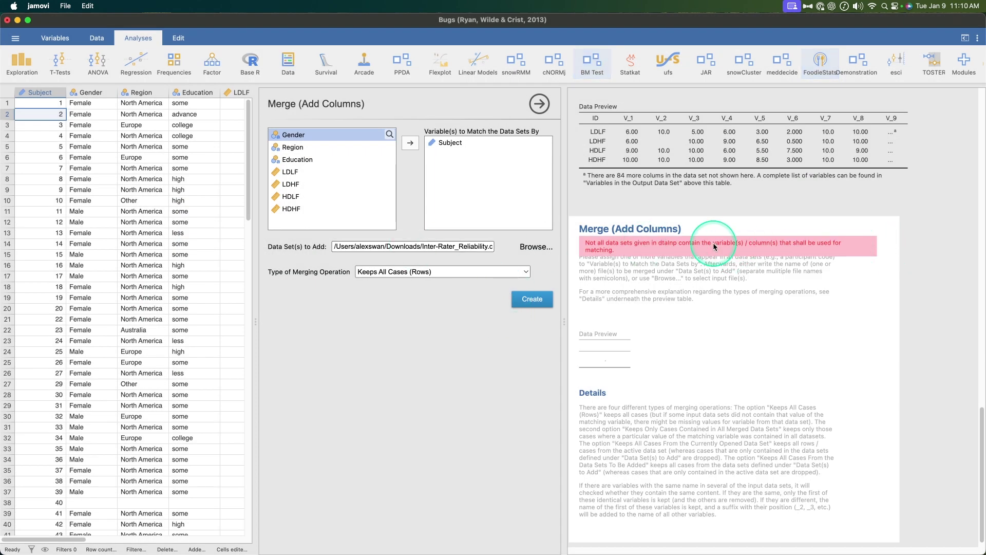
drag(334, 246, 531, 255)
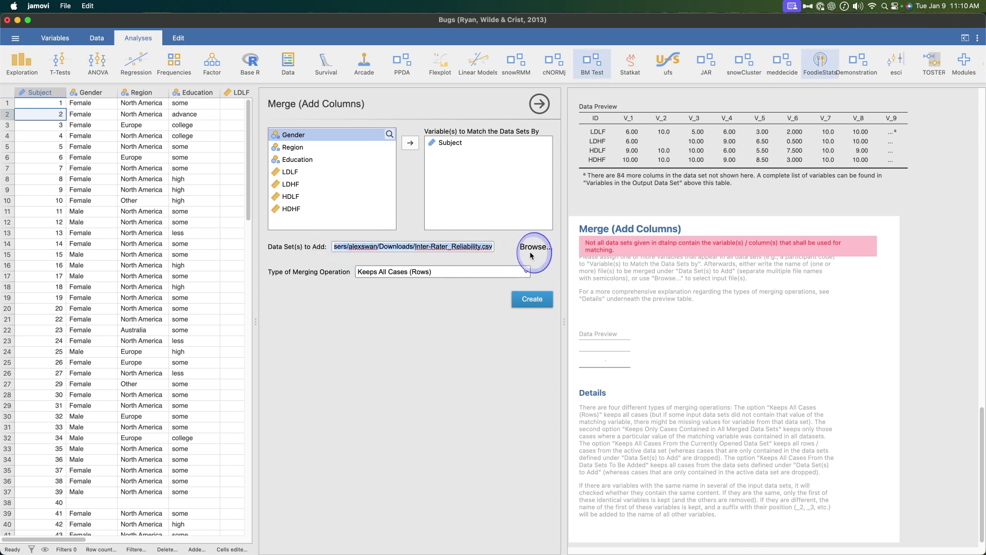
click(437, 247)
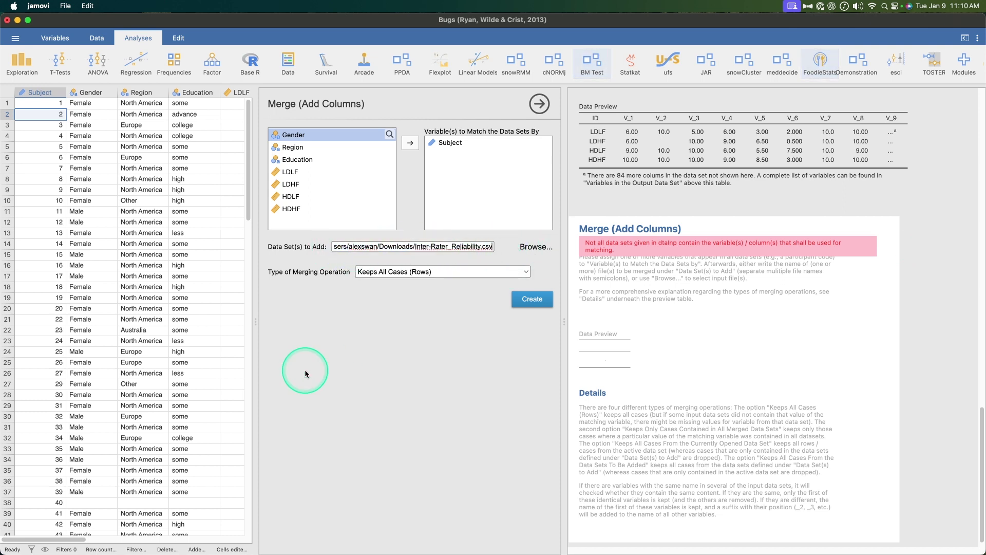
text(;)
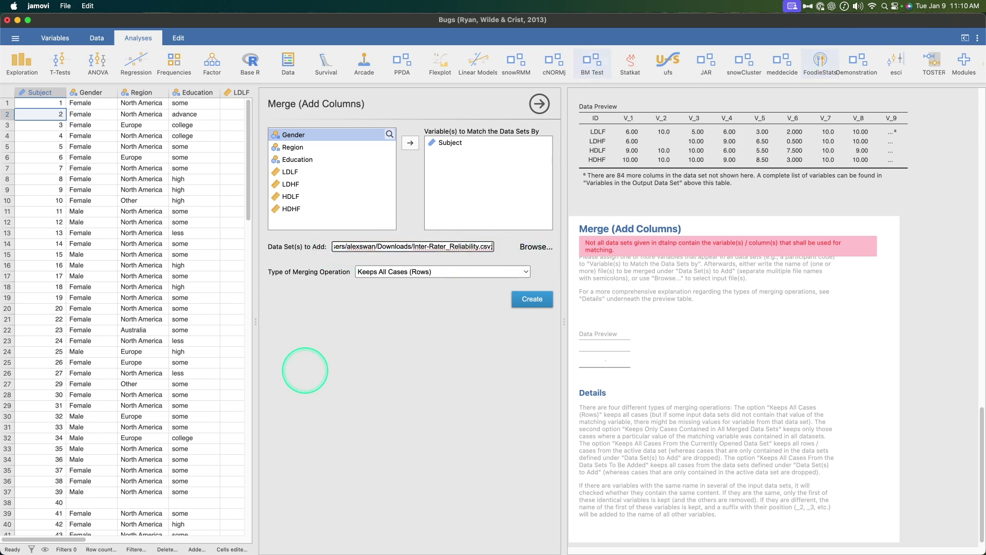
- Review the merging types, keep Keeps All Cases (Rows), and clear the data set path
click(385, 276)
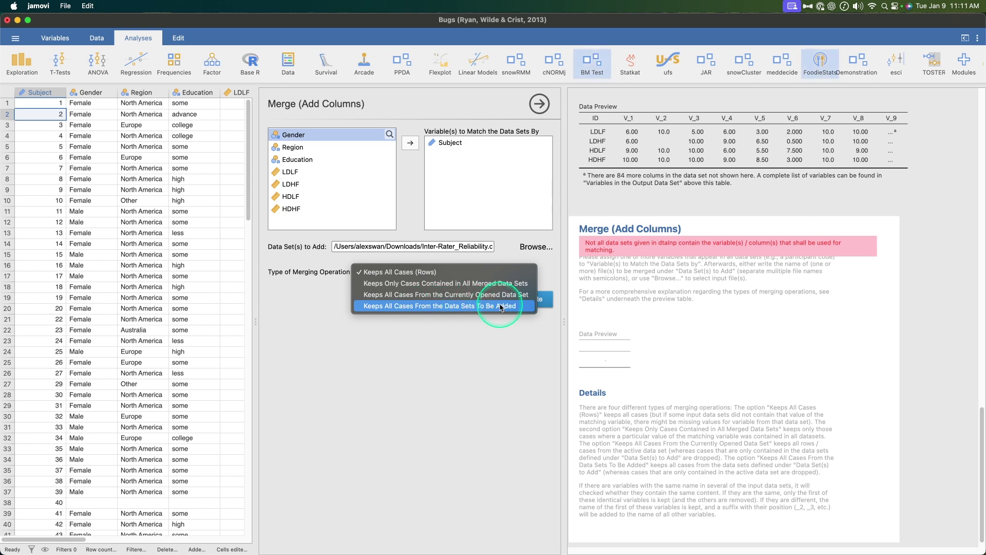
click(490, 437)
click(449, 248)
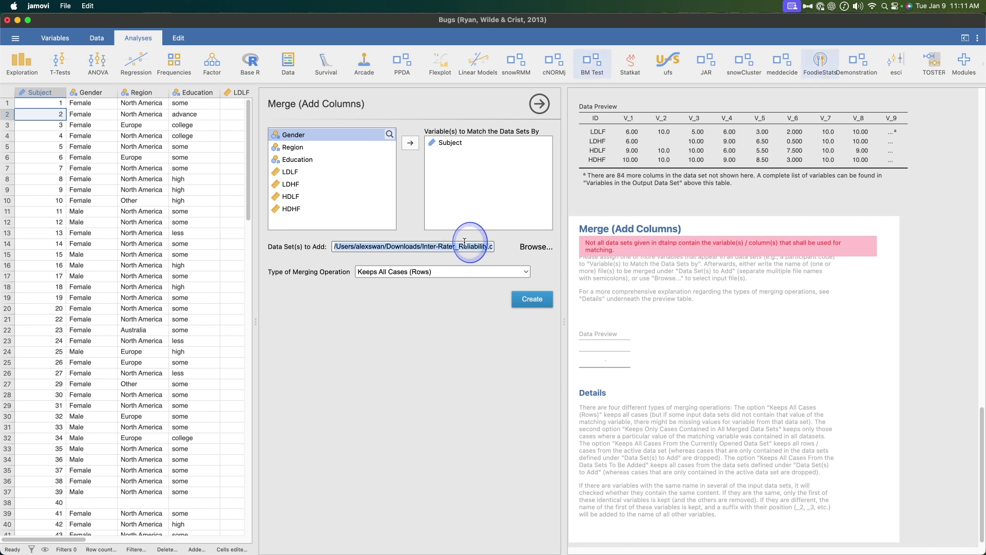
key(BackSpace)
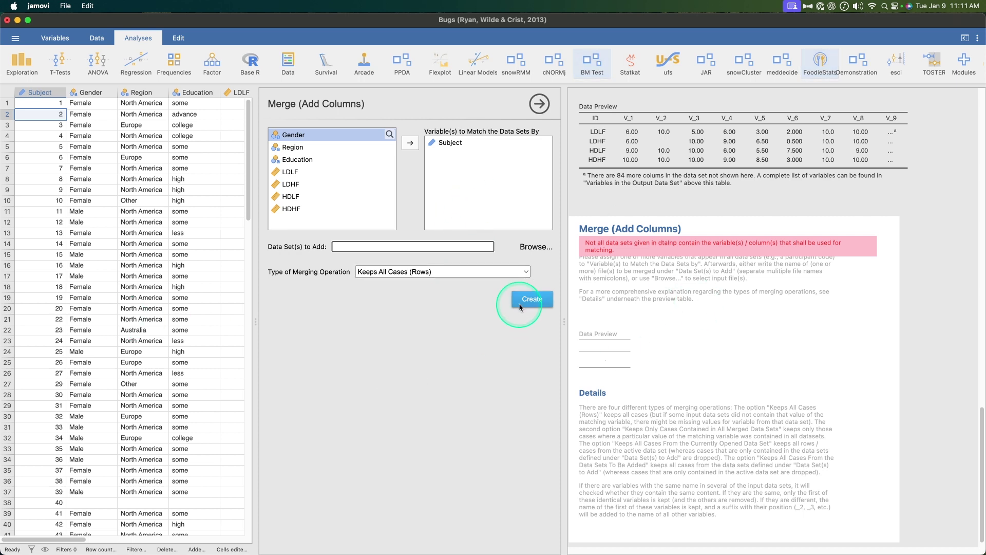
click(519, 303)
click(663, 352)
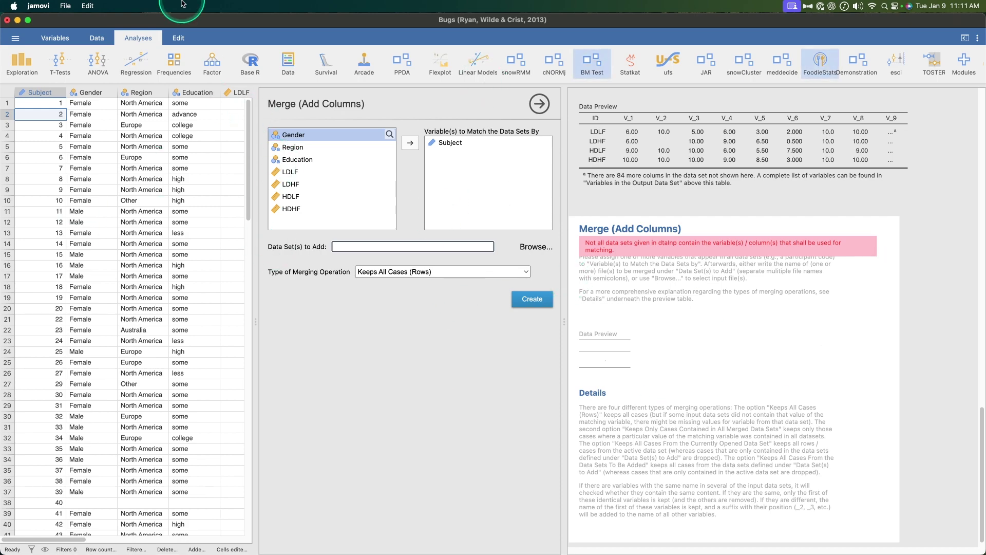
- Open the Long to Wide panel and scroll through its help text on variable roles
click(315, 196)
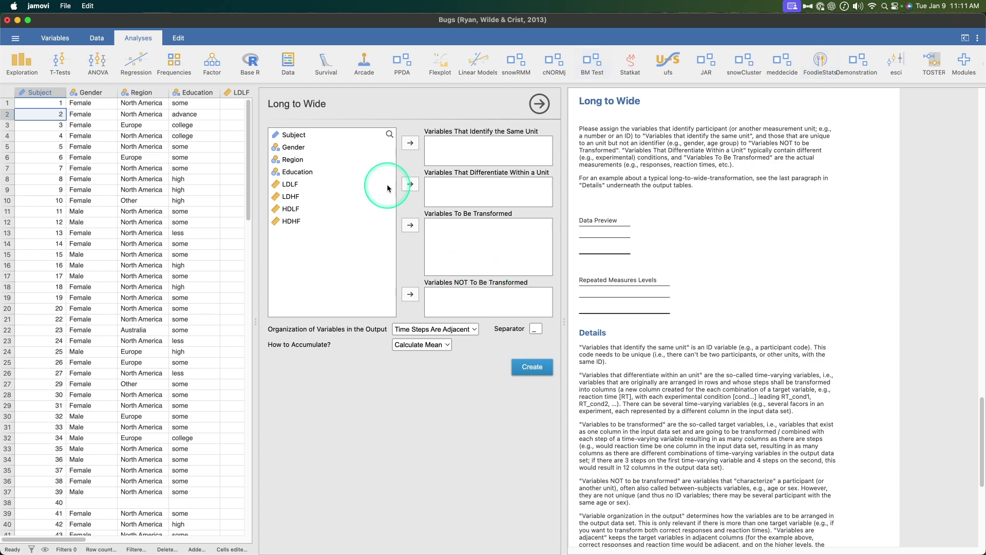
scroll(708, 311, down, 1)
scroll(708, 311, up, 10)
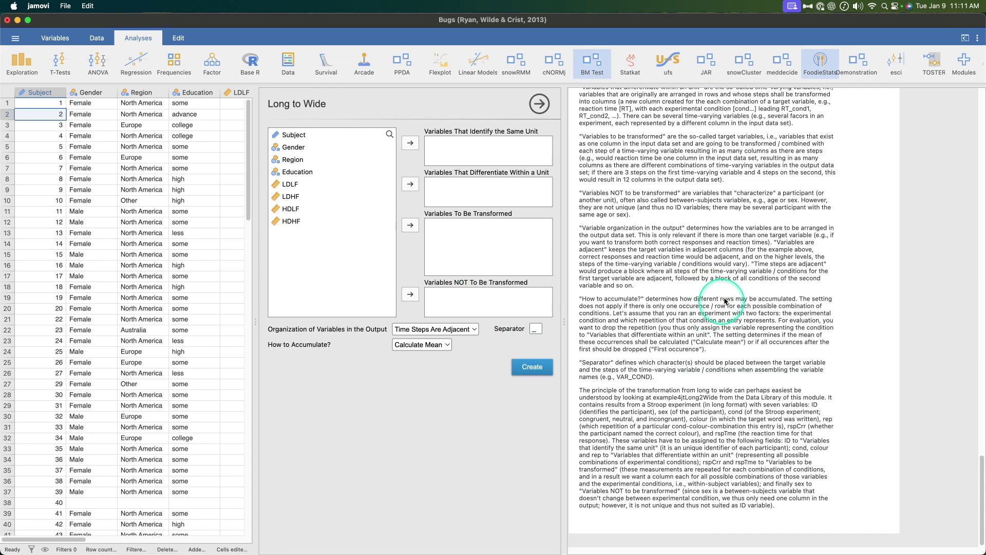
scroll(740, 313, down, 8)
scroll(748, 321, down, 5)
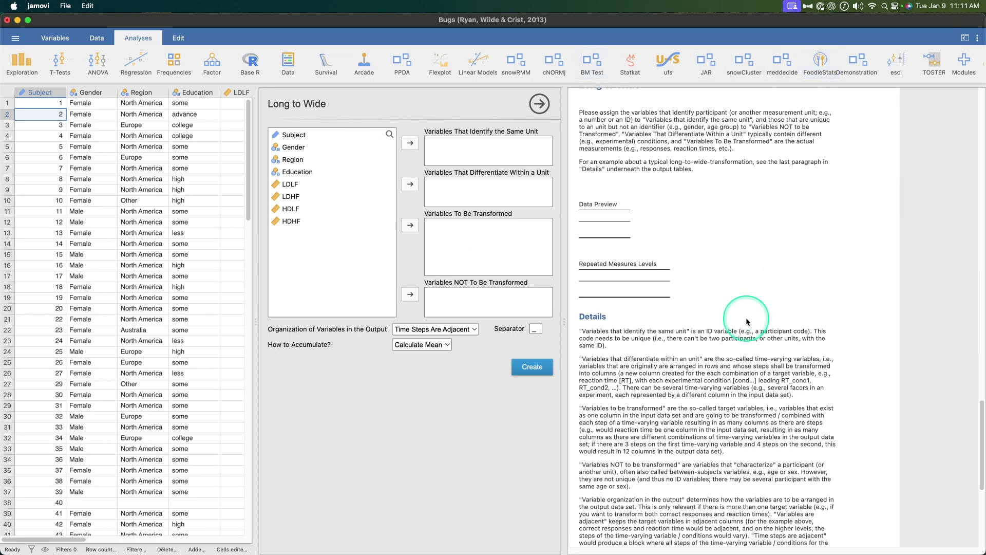
scroll(747, 321, down, 10)
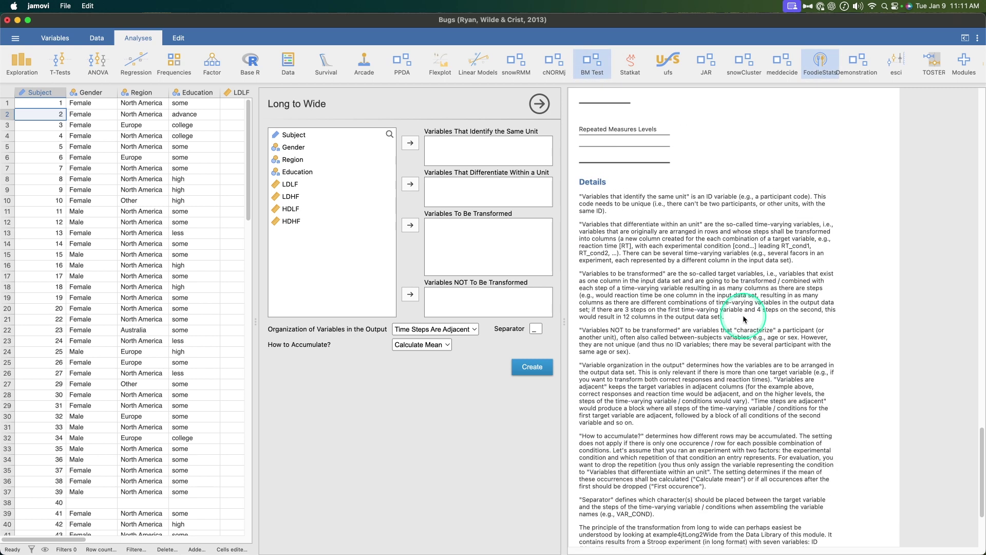
scroll(741, 314, up, 6)
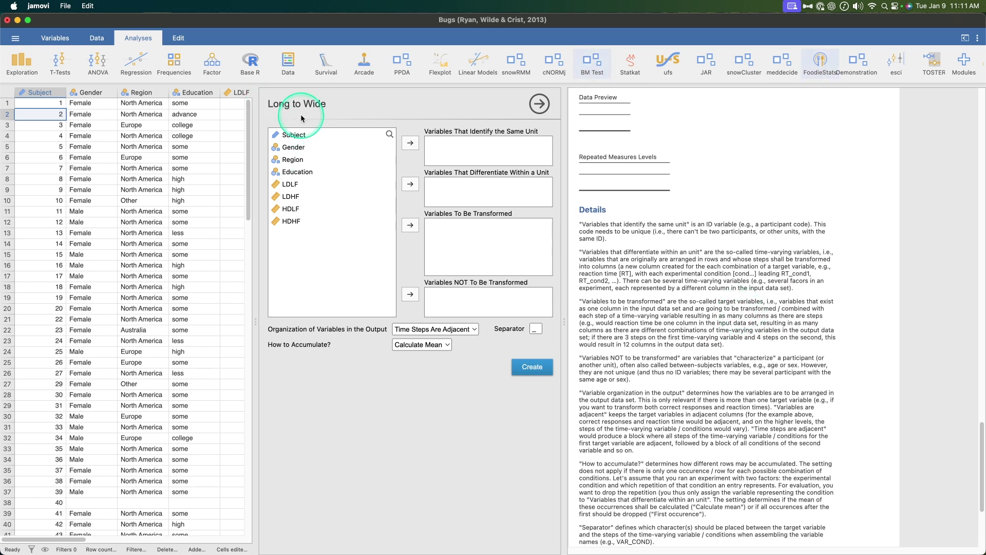
- Open the Wide to Long transformation panel and scroll through its contents
click(284, 63)
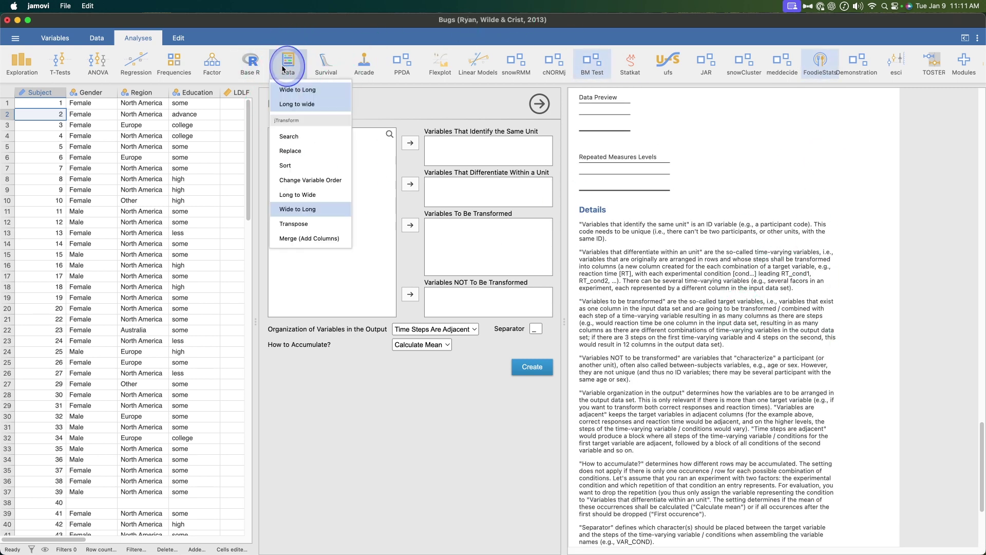
click(308, 211)
scroll(763, 242, down, 7)
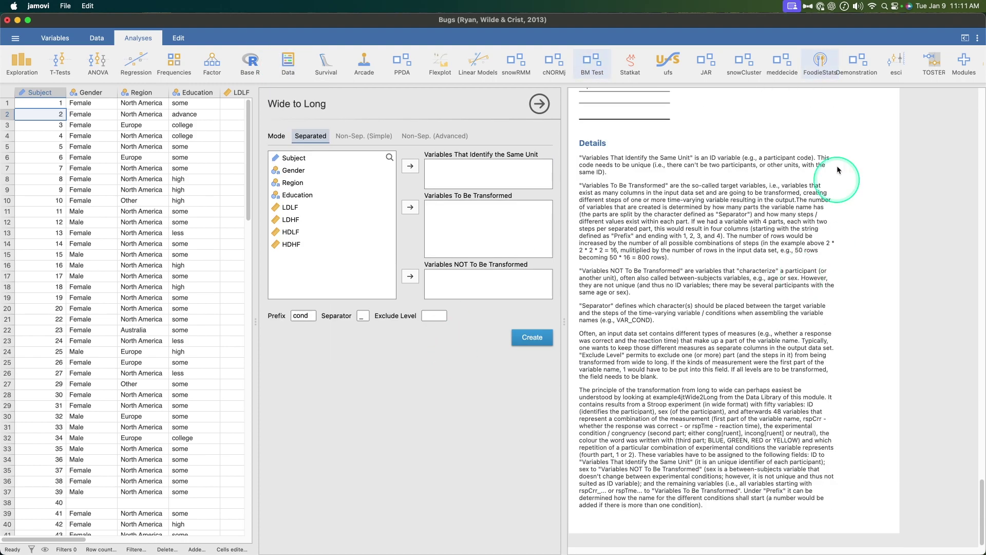
scroll(761, 292, up, 7)
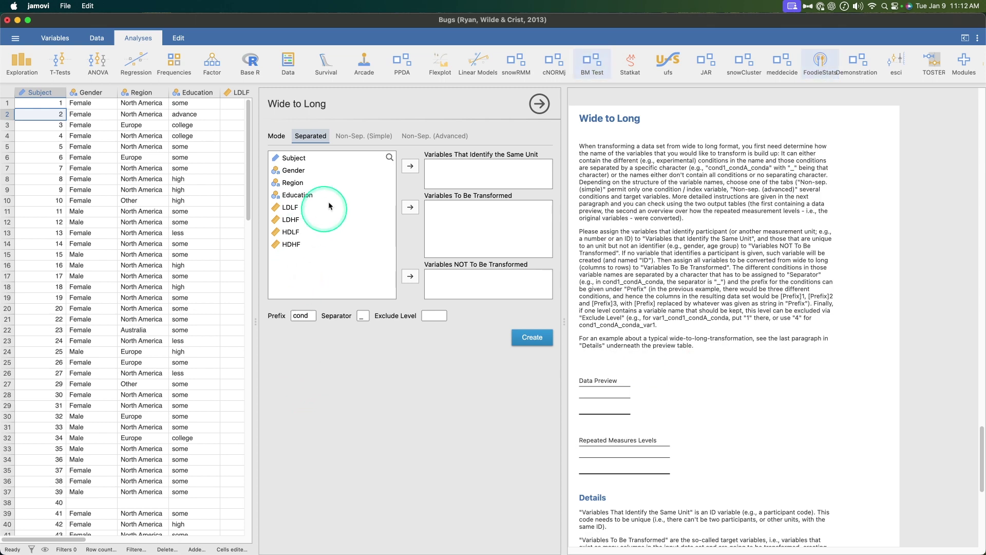
- Try the Non-Sep. (Simple) and Non-Sep. (Advanced) modes, then return to Separated
click(360, 136)
click(414, 137)
click(365, 137)
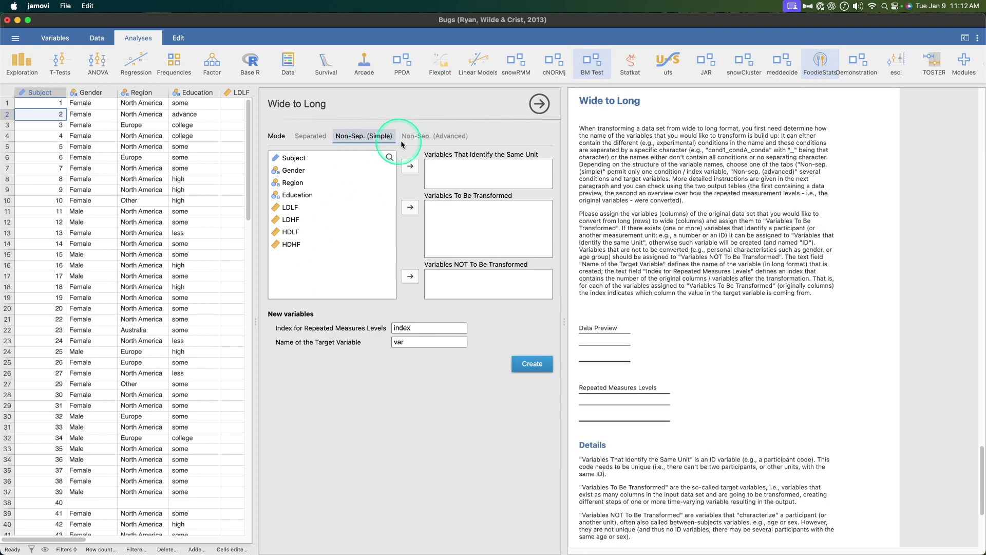
click(306, 137)
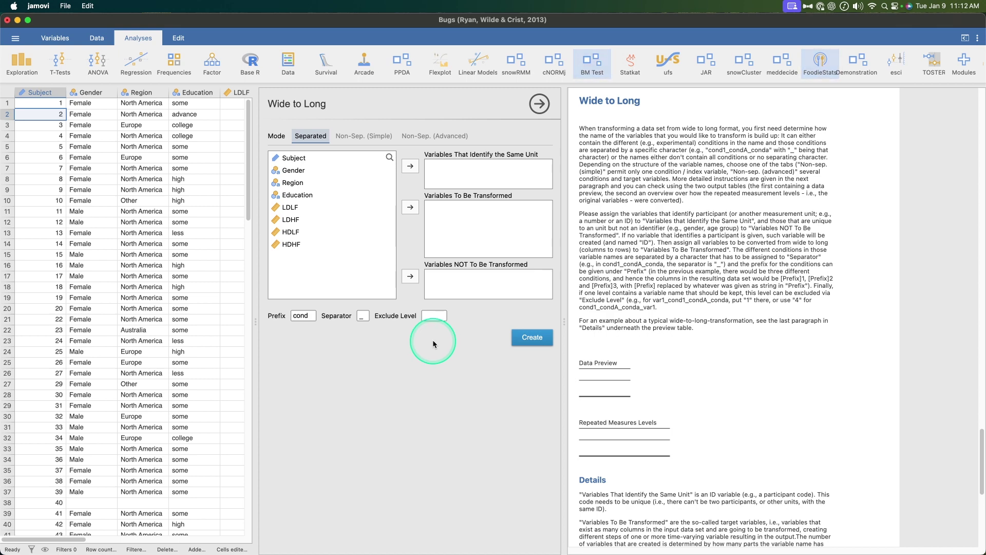
click(288, 62)
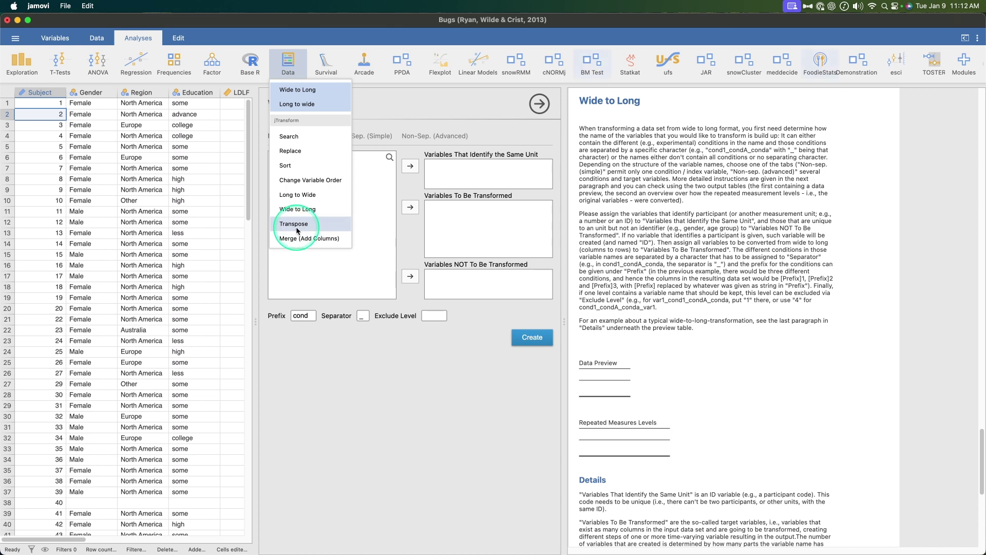
click(352, 359)
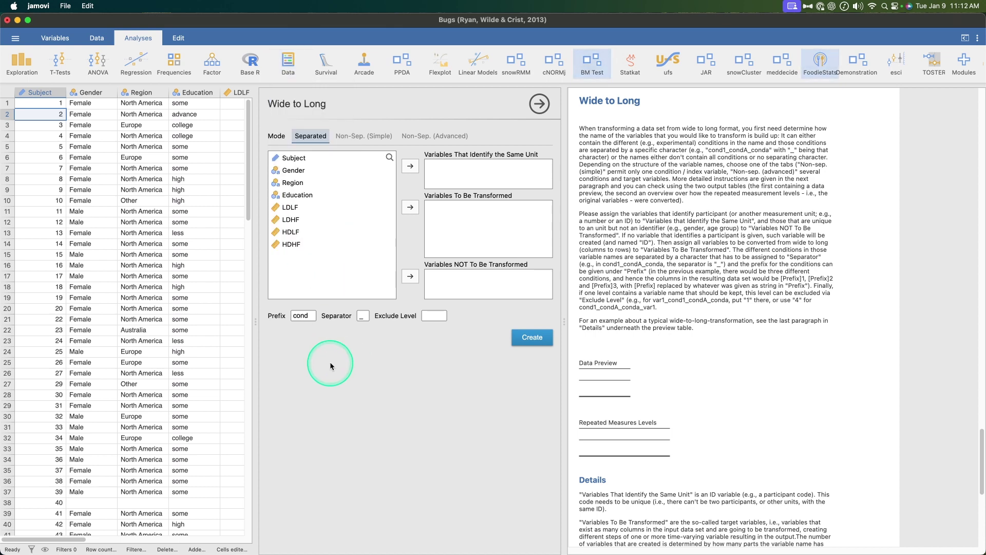